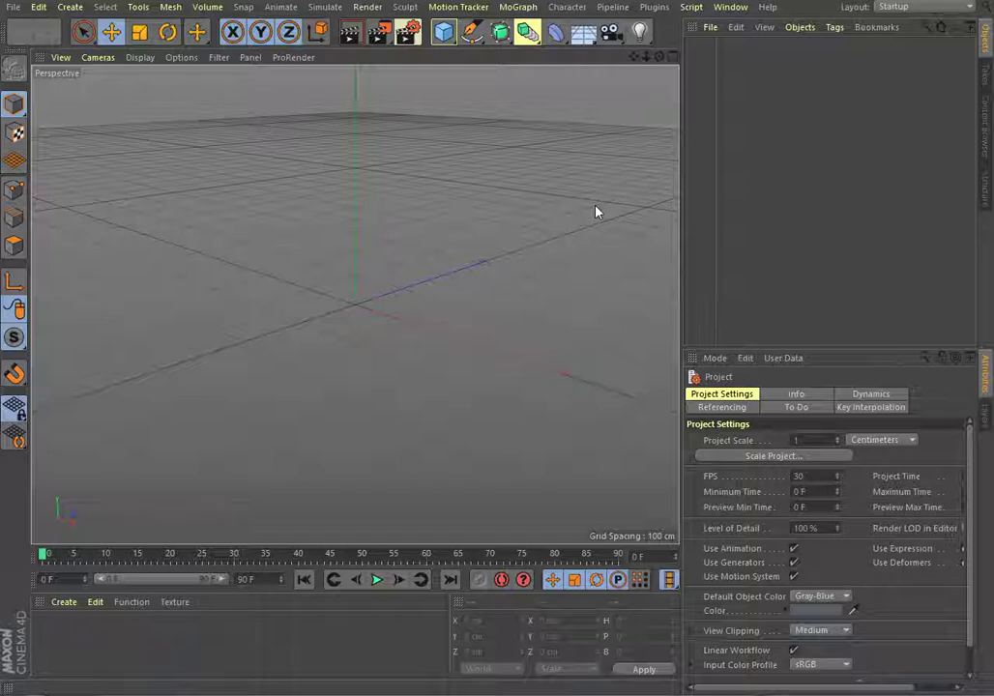
- Add a Cycloid spline with a radius of 600 cm
click(473, 30)
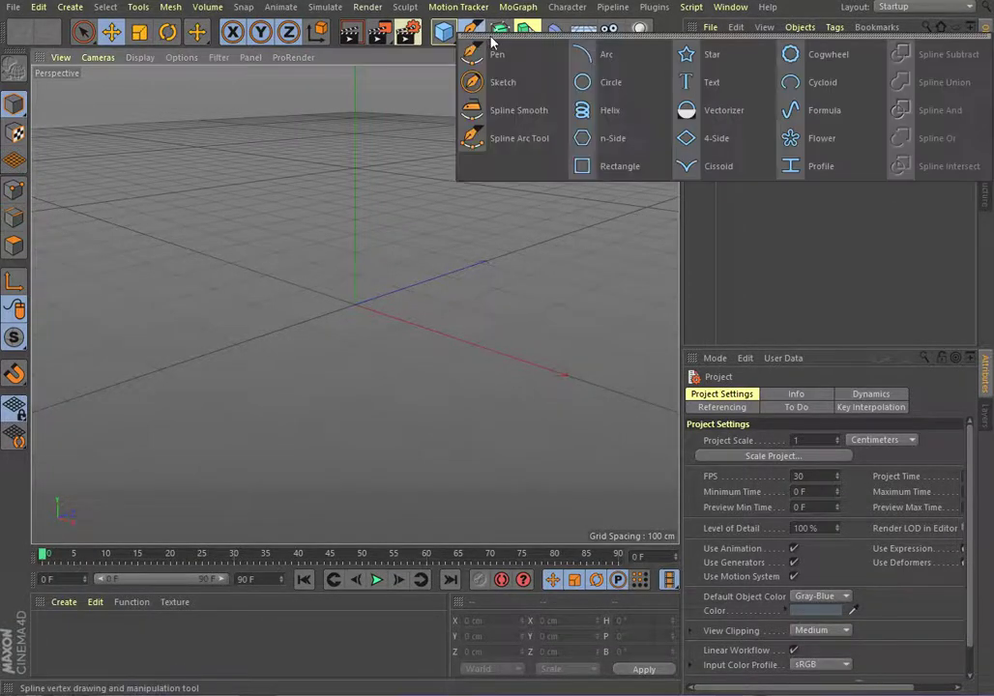
click(797, 82)
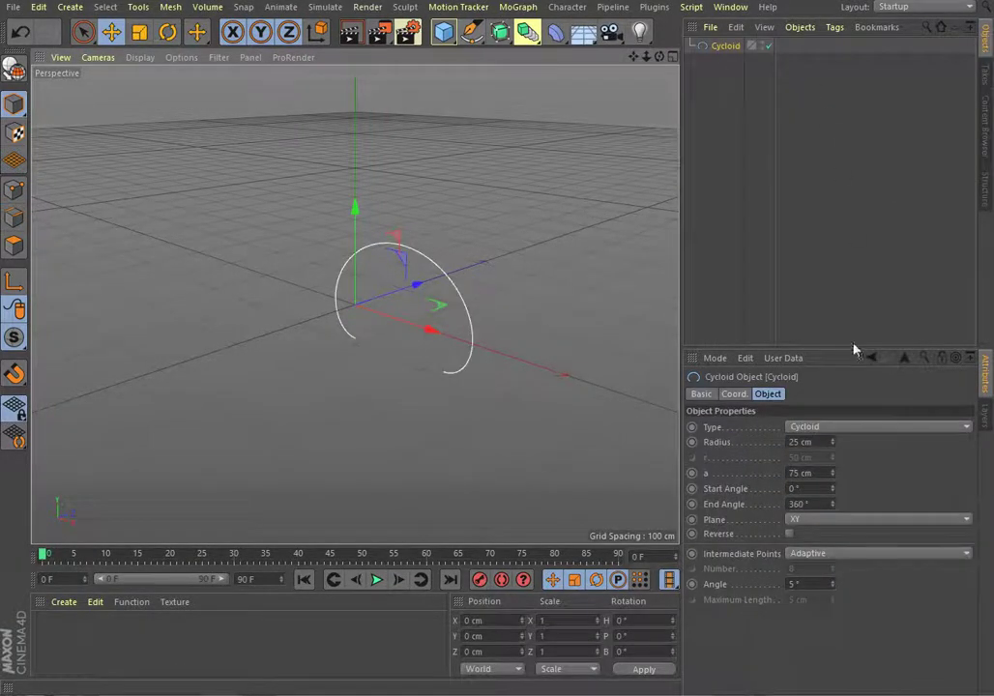
click(820, 443)
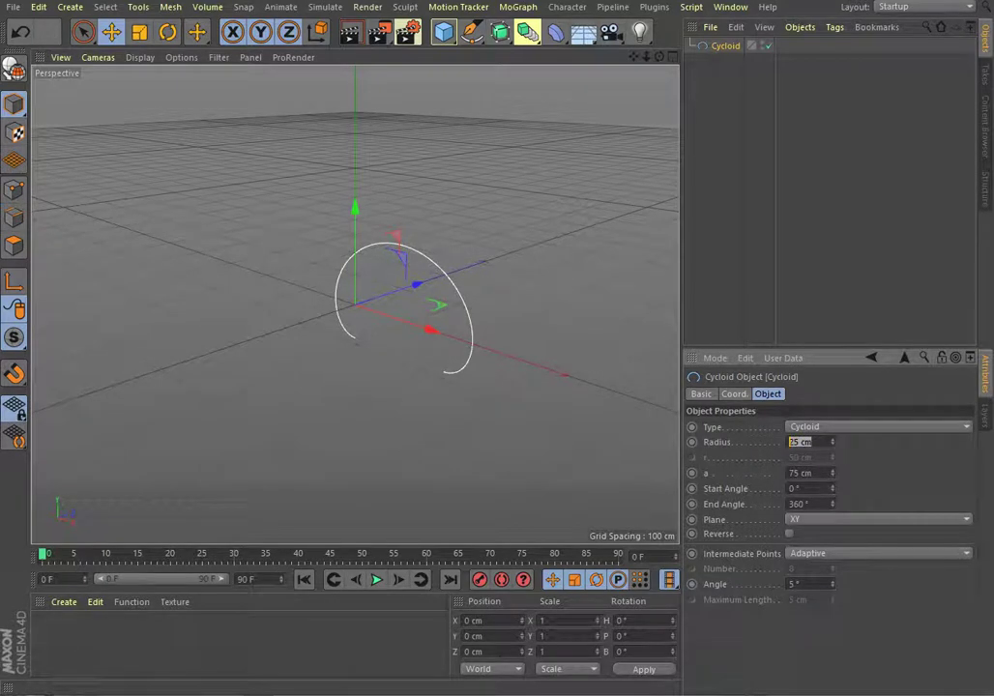
text(600)
key(Tab)
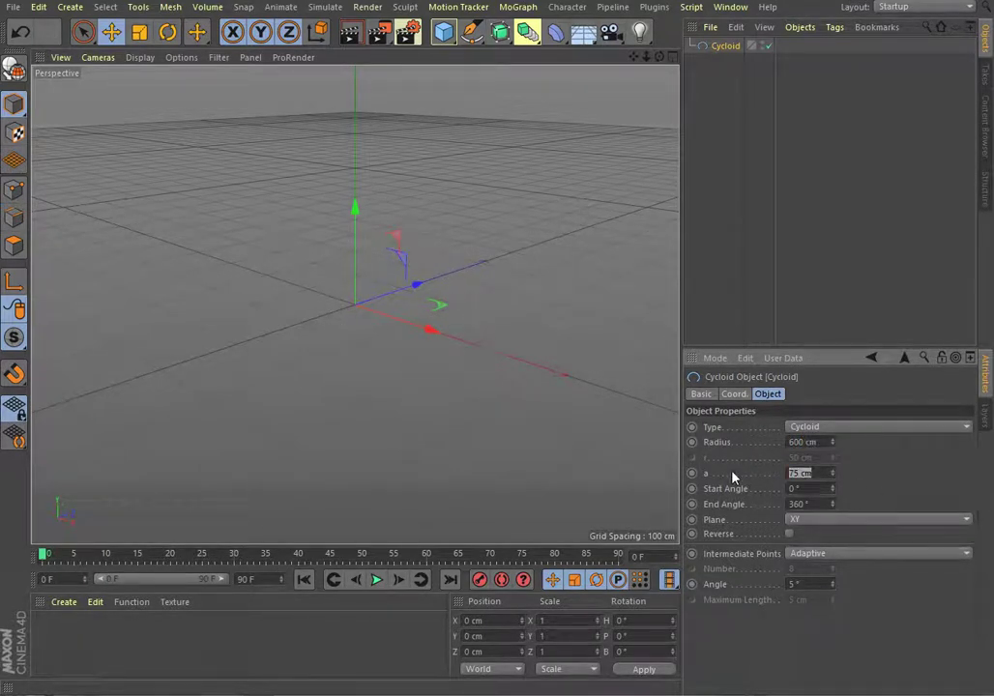
- Make the cycloid an Epicycloid on the XZ plane with a set to 45 cm
click(879, 429)
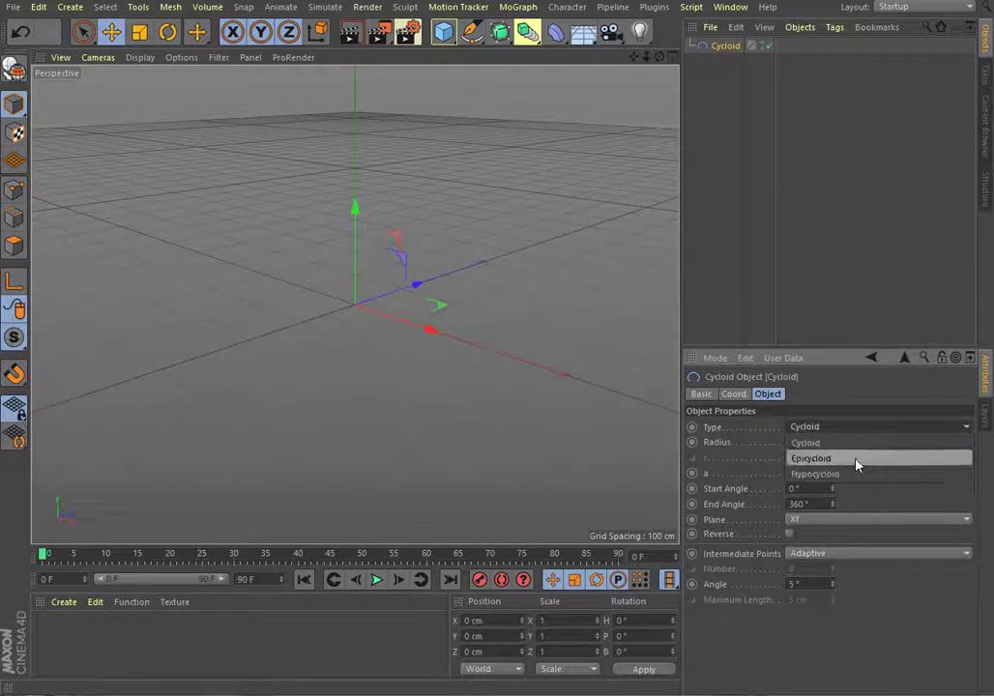
click(856, 462)
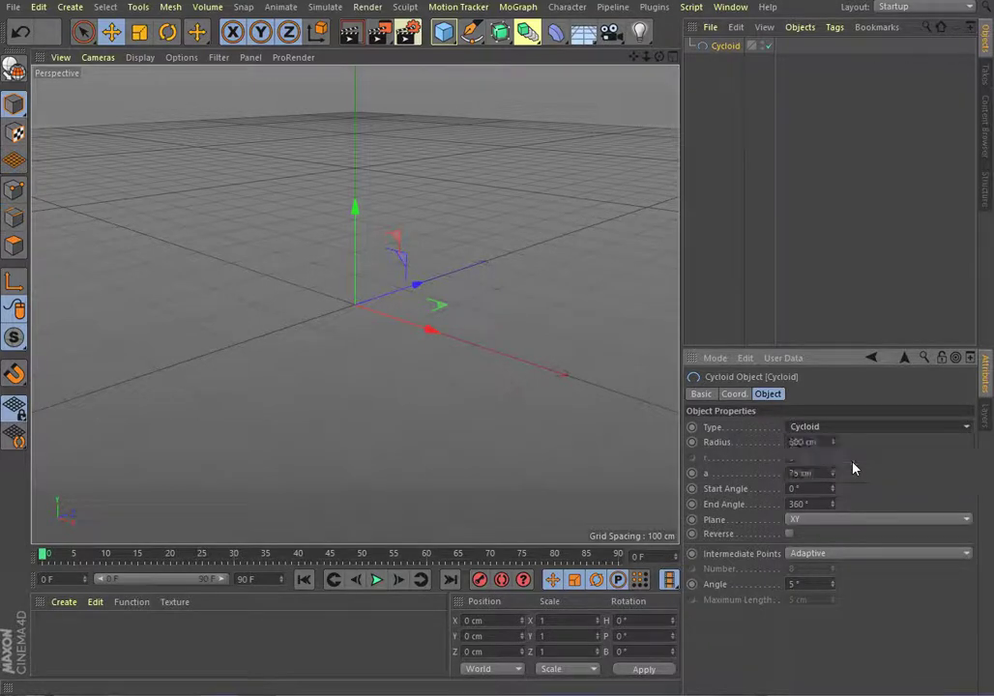
click(843, 523)
click(828, 561)
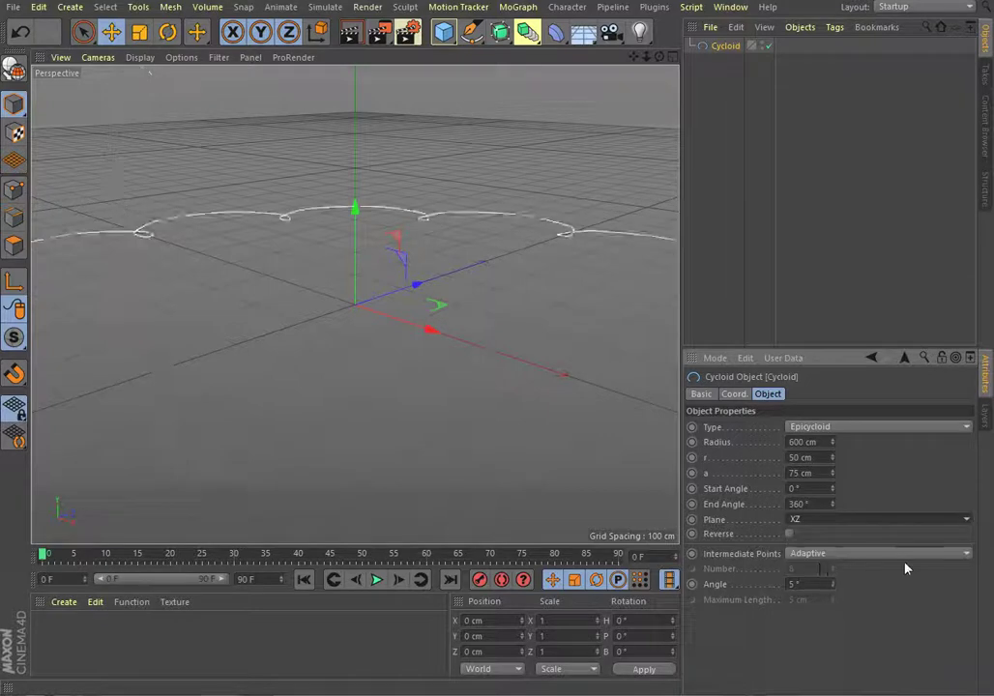
double_click(800, 473)
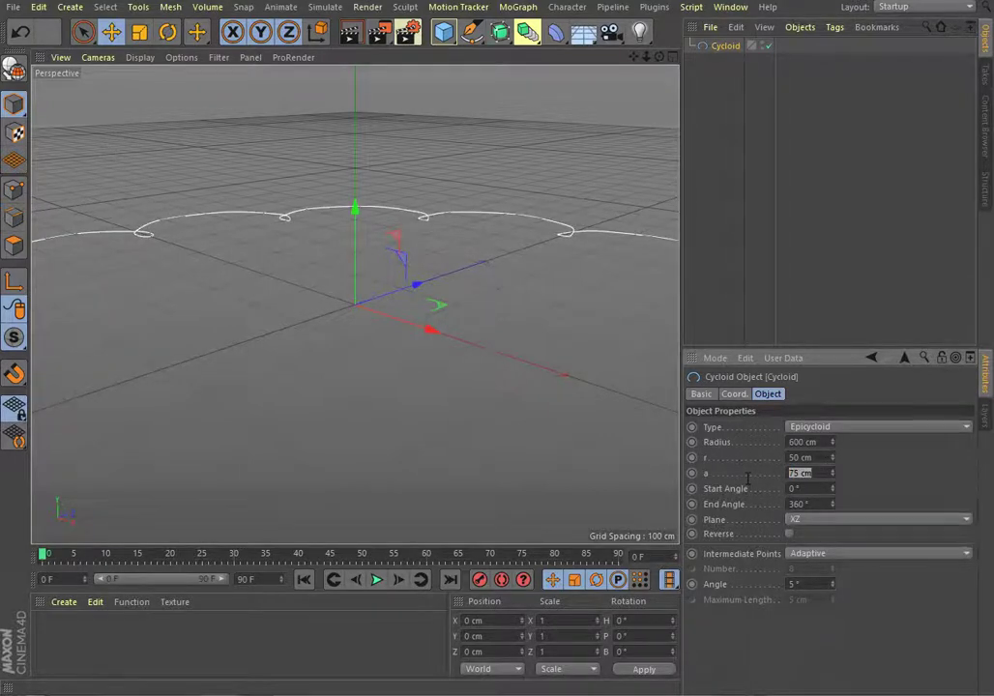
text(45)
key(Return)
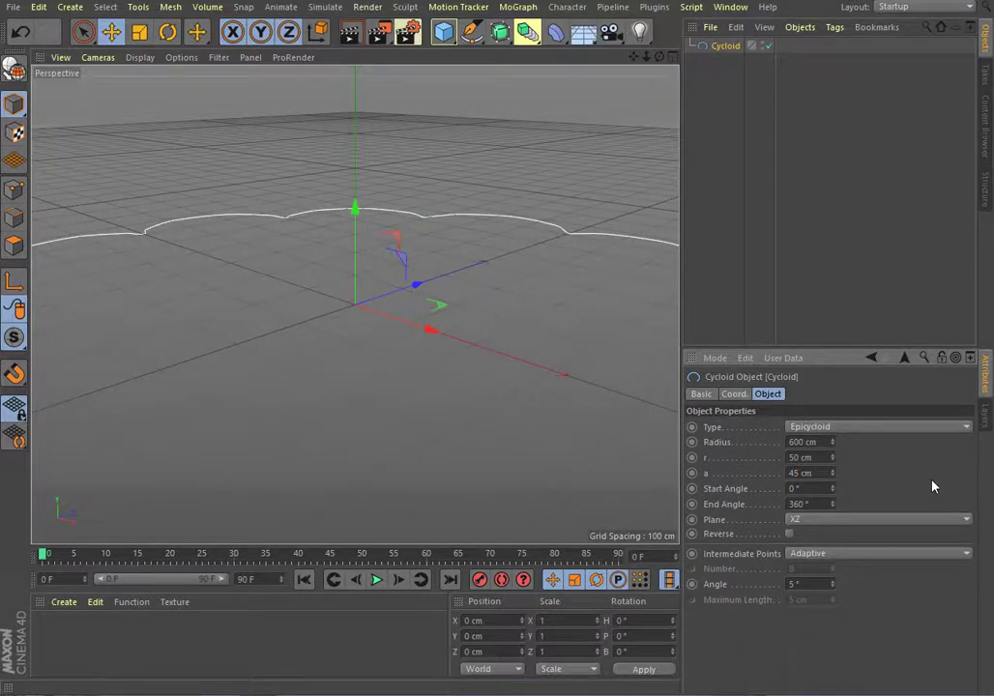
scroll(377, 444, down, 2)
scroll(377, 447, down, 2)
scroll(378, 454, down, 1)
scroll(382, 463, down, 2)
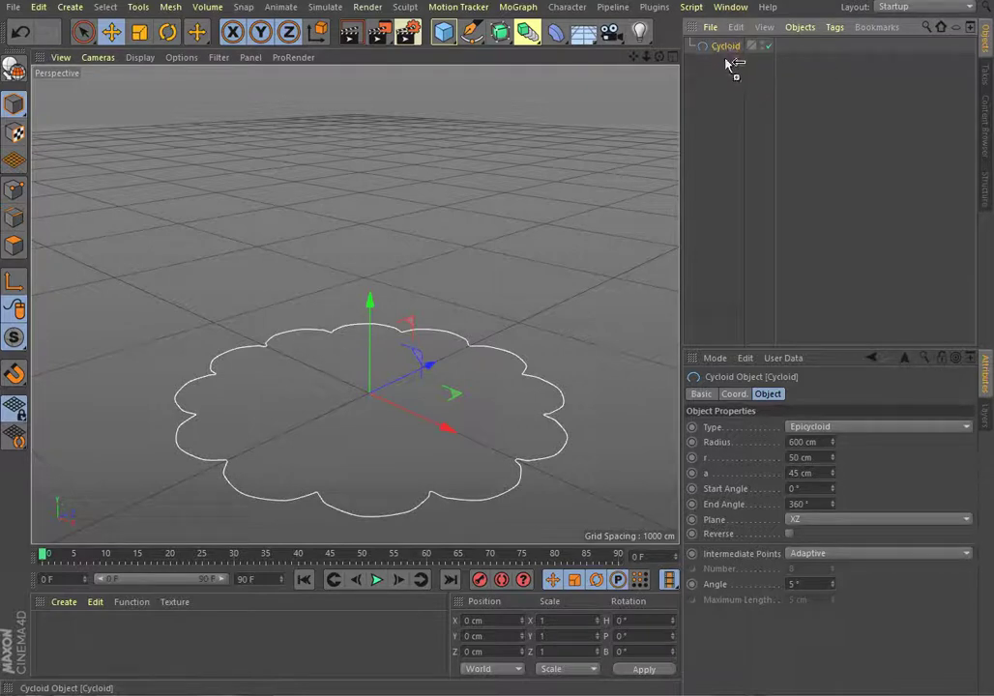
- Duplicate the cycloid as Cycloid.1 and put both cycloids inside a new Loft
ctrl+drag(731, 46, 726, 63)
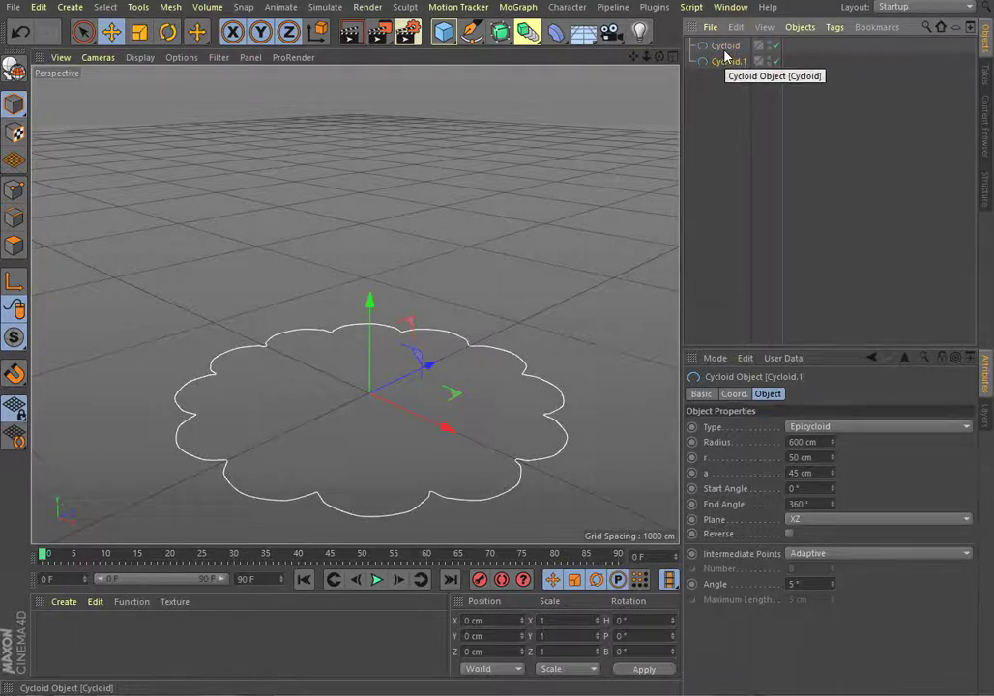
drag(500, 31, 676, 79)
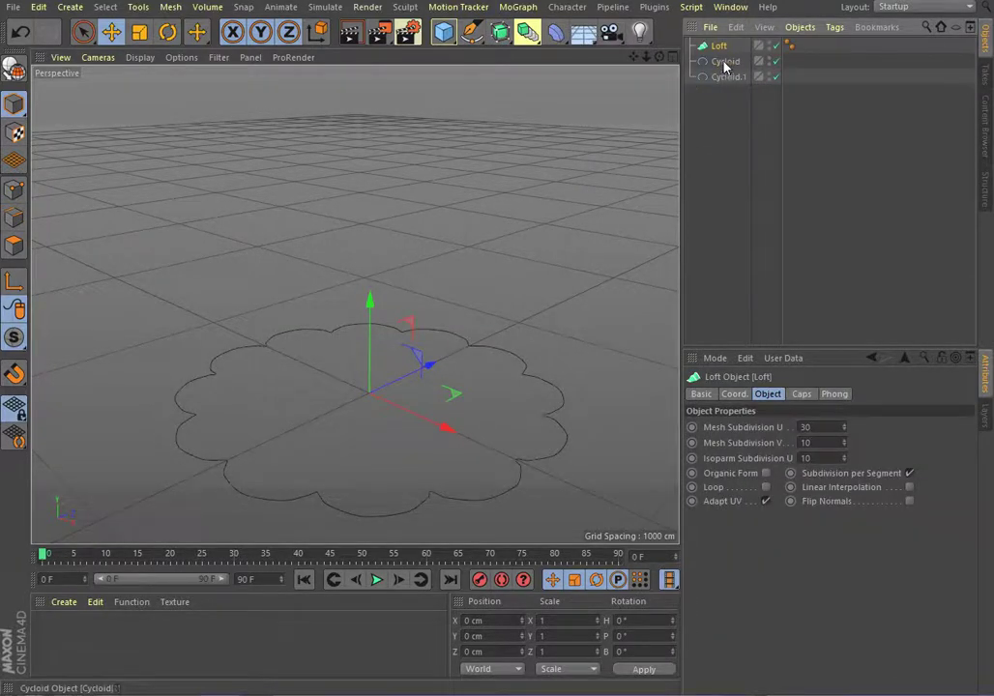
click(725, 60)
ctrl+click(728, 78)
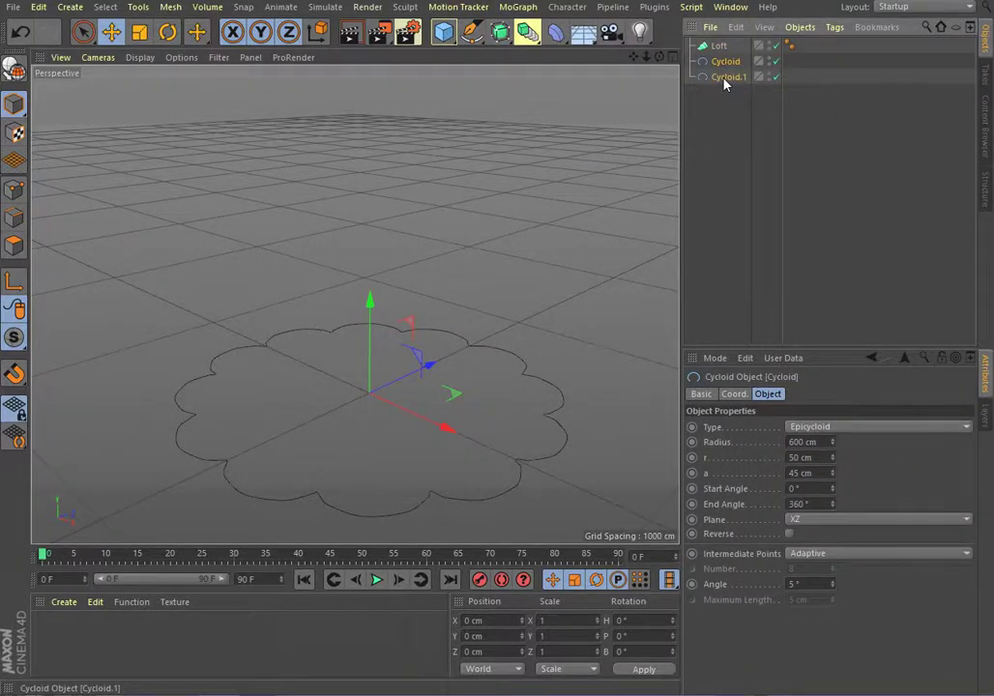
drag(730, 47, 724, 78)
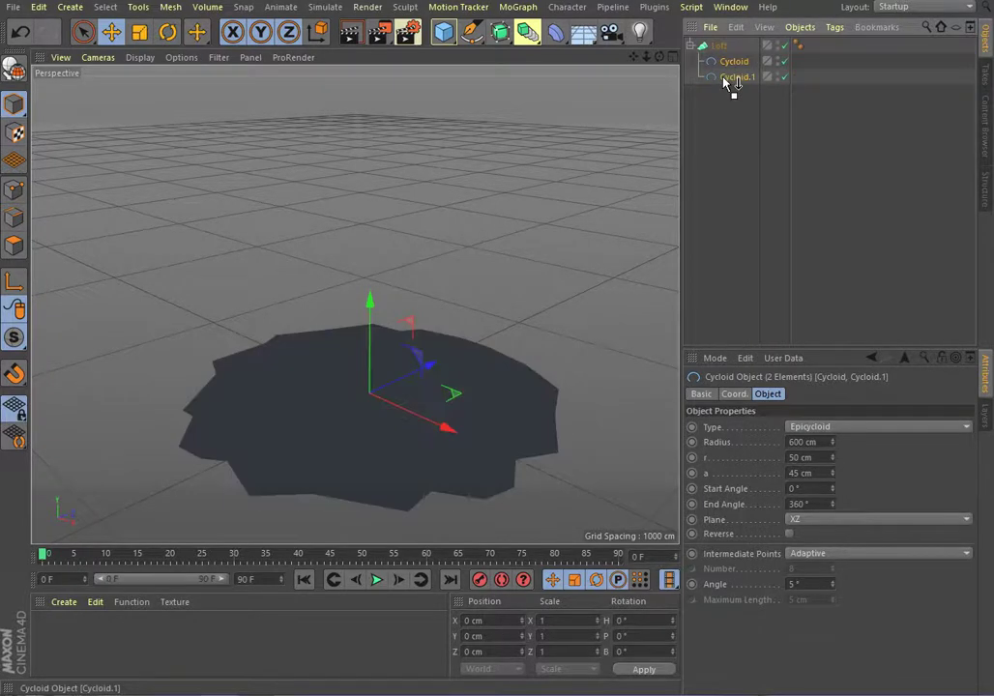
- Set the Loft's mesh subdivisions to U 150 and V 45
click(717, 48)
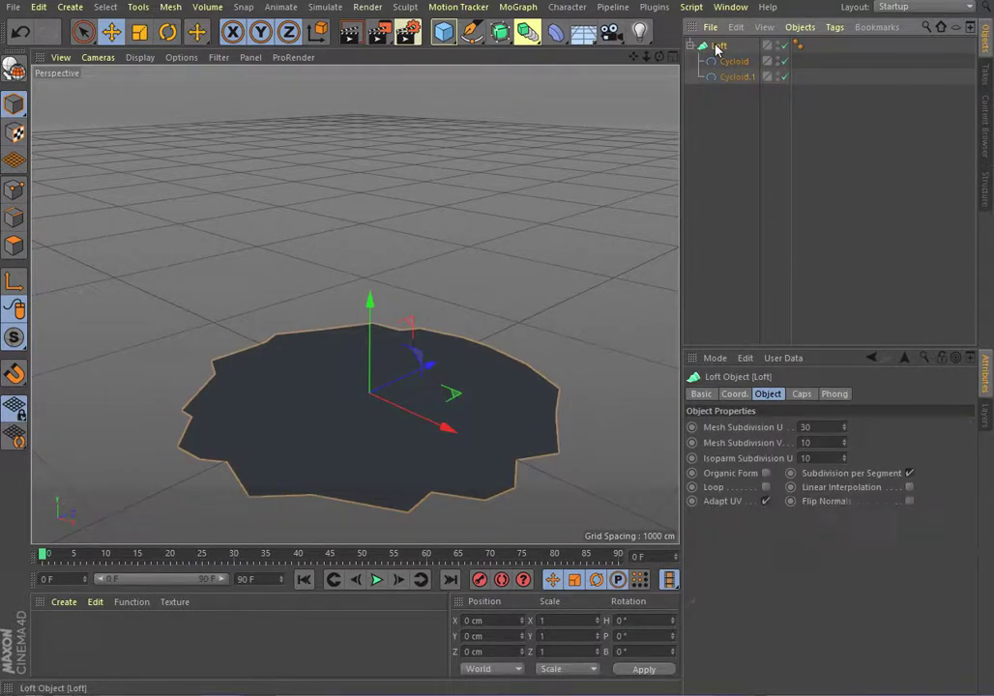
click(827, 426)
text(150)
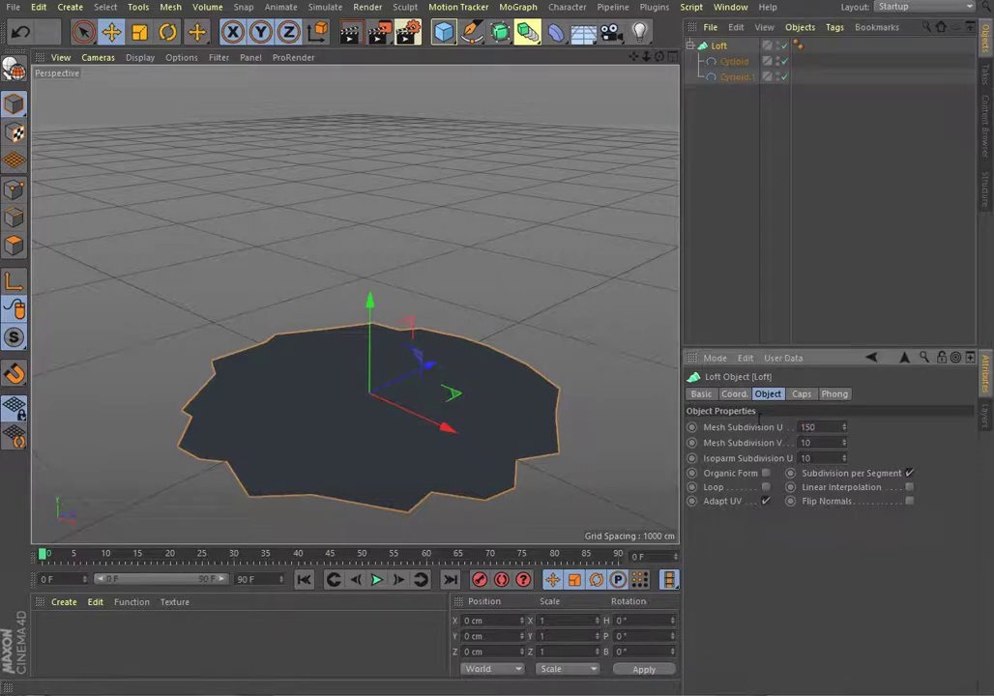
key(Tab)
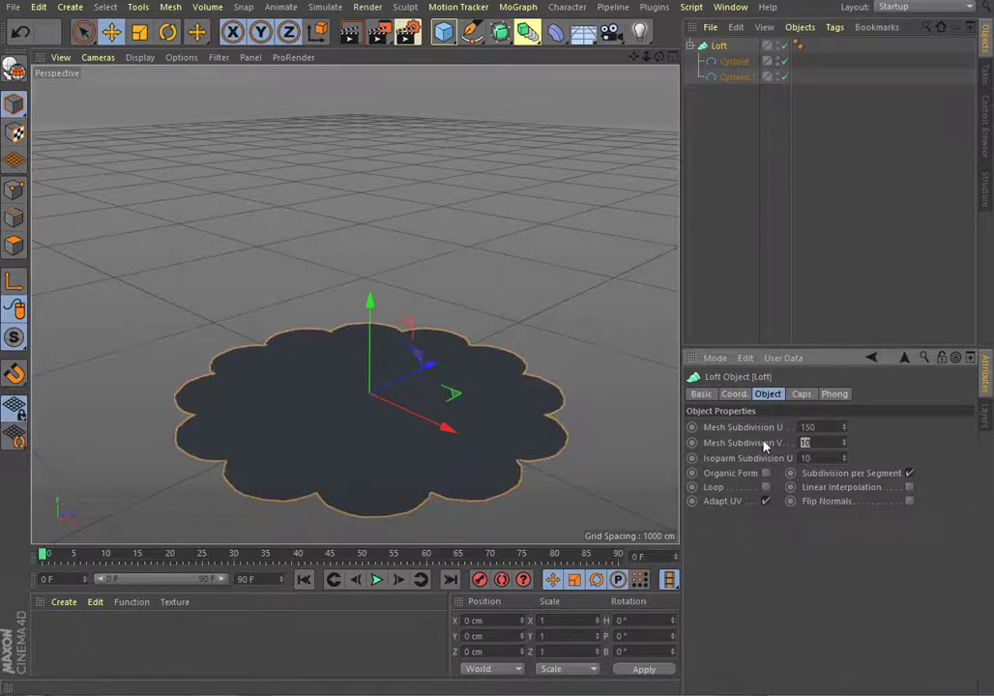
text(45)
scroll(358, 413, down, 2)
scroll(358, 413, down, 2)
scroll(358, 413, down, 2)
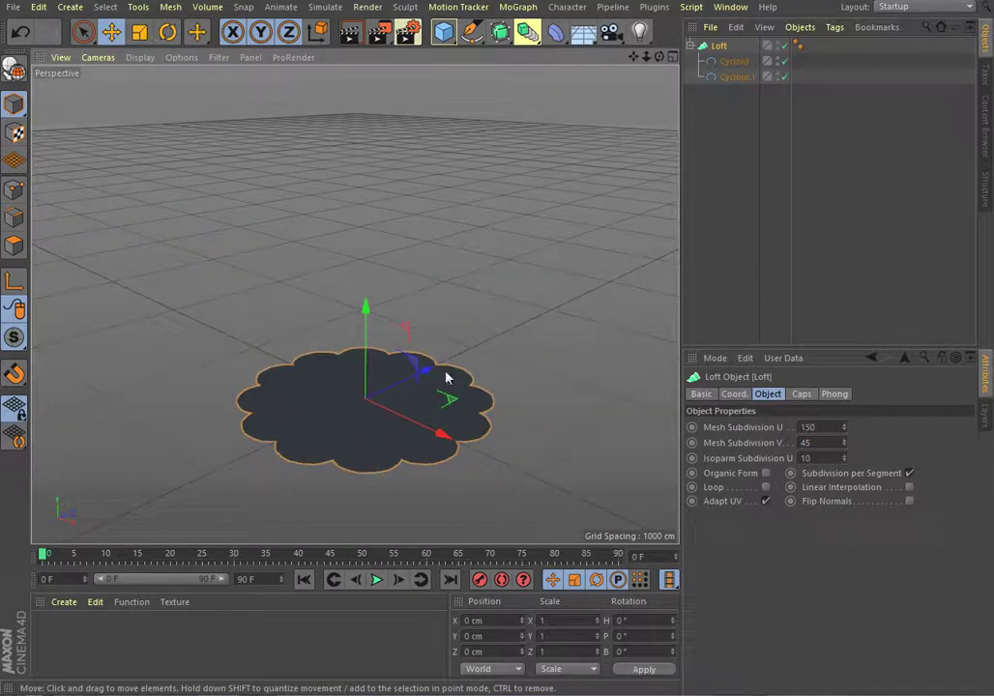
- Lift the top Cycloid along Y to about 6389 cm, stretching the loft into a tall column
click(731, 62)
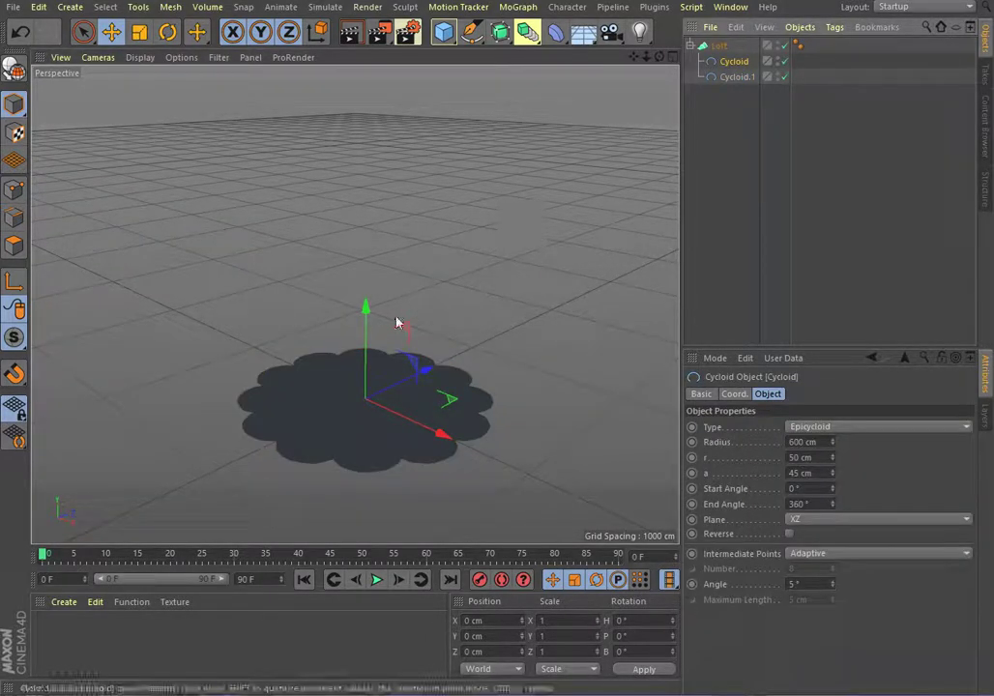
scroll(358, 321, down, 1)
scroll(351, 332, down, 1)
scroll(351, 340, down, 2)
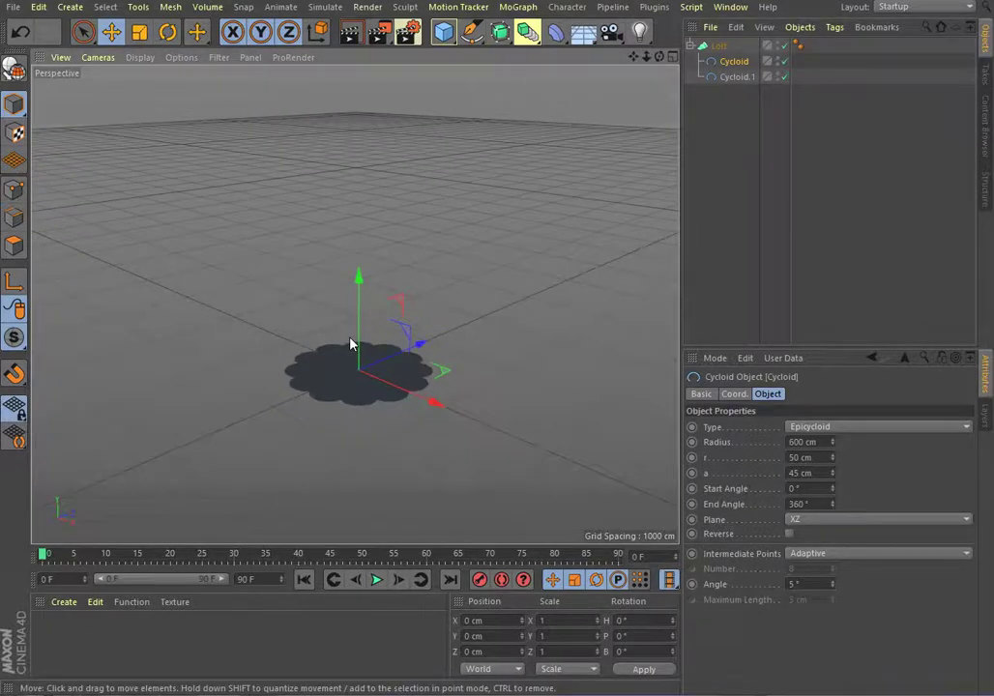
drag(358, 279, 389, 75)
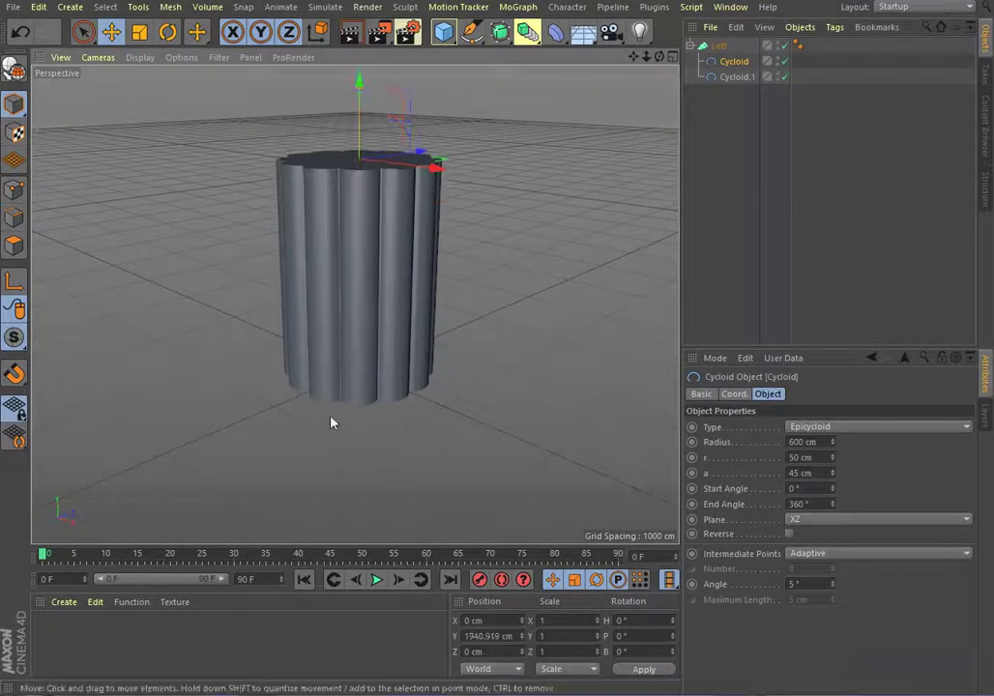
scroll(337, 430, down, 1)
scroll(341, 440, down, 1)
scroll(341, 441, down, 2)
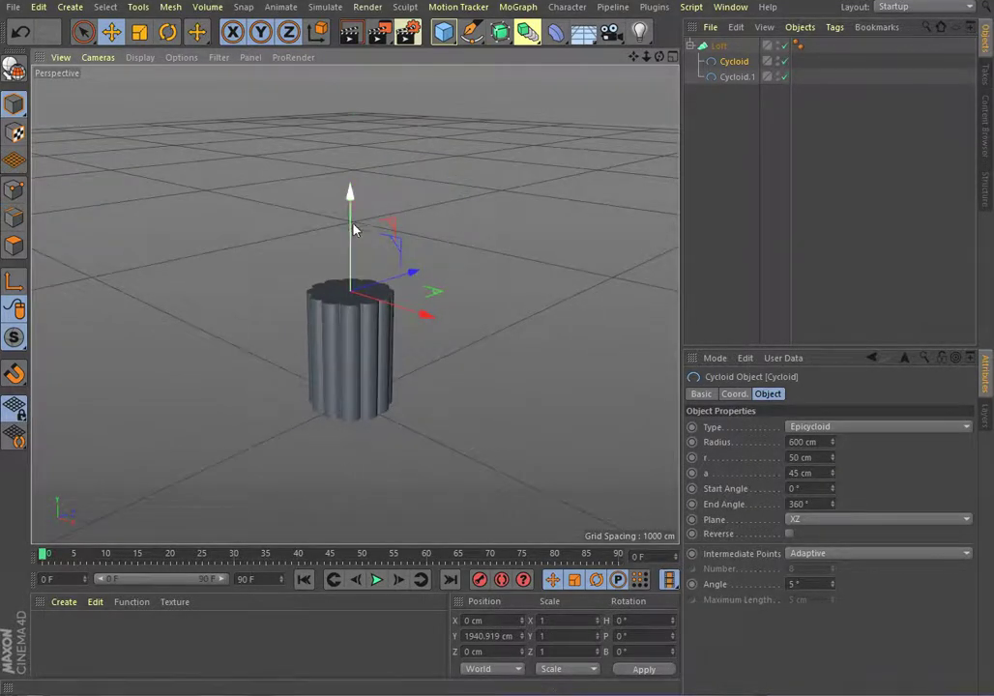
drag(350, 198, 360, 72)
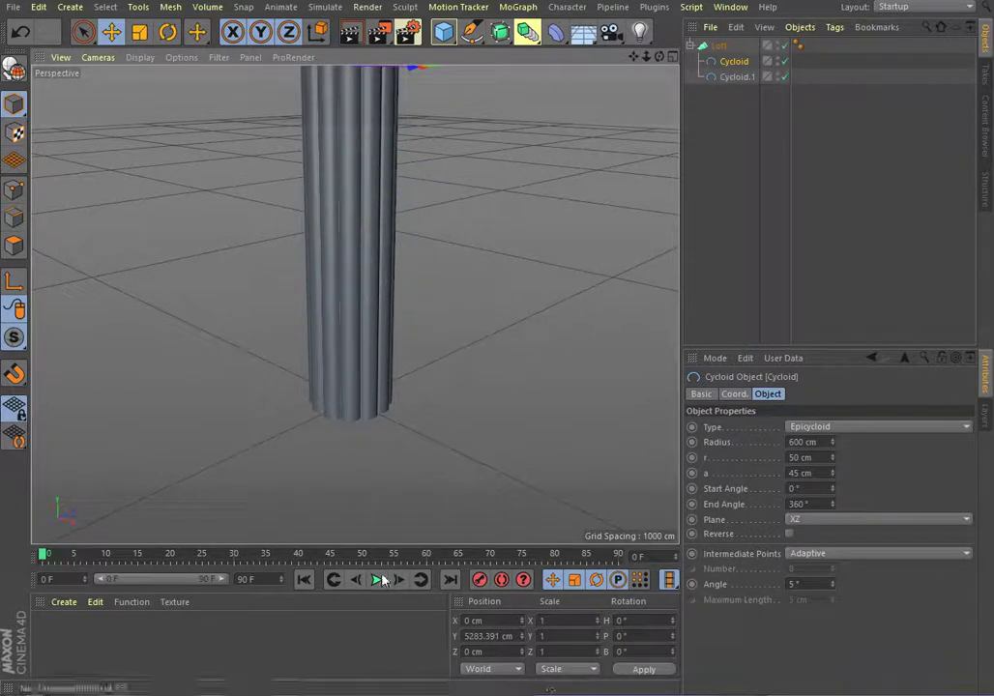
scroll(404, 444, down, 2)
scroll(403, 445, down, 1)
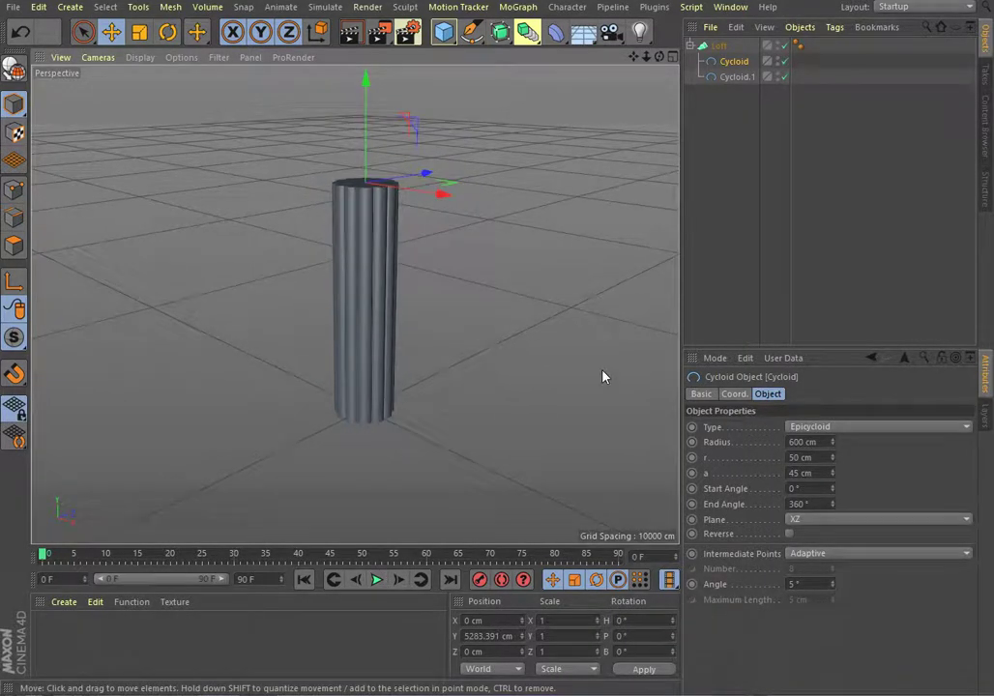
drag(367, 79, 368, 29)
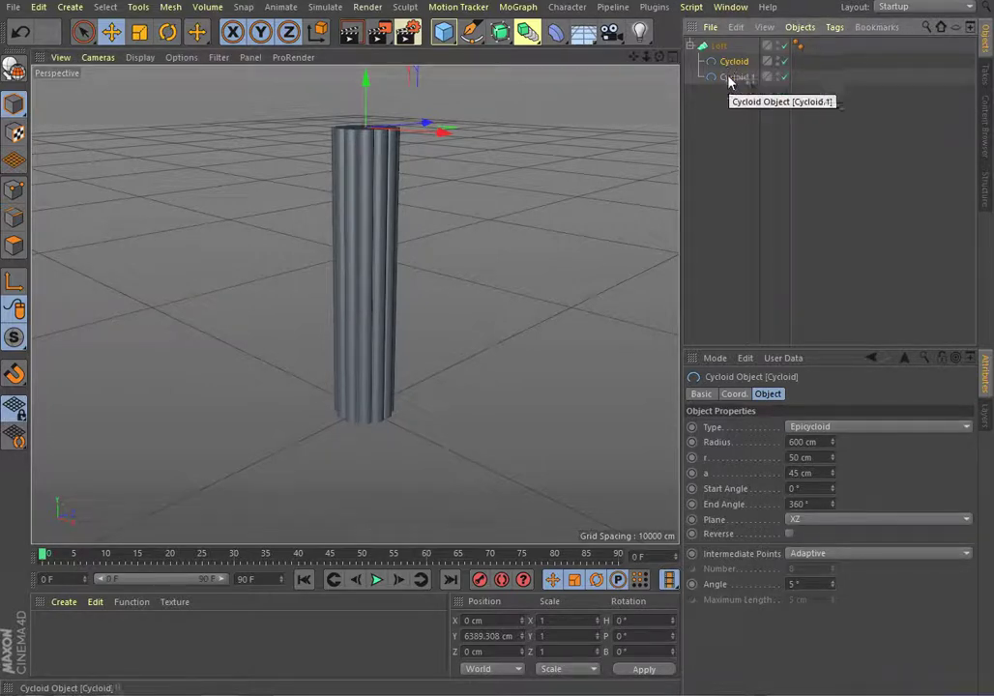
- Lower a cycloid copy to mid-column and switch the display to Gouraud Shading (Lines)
click(731, 77)
click(732, 63)
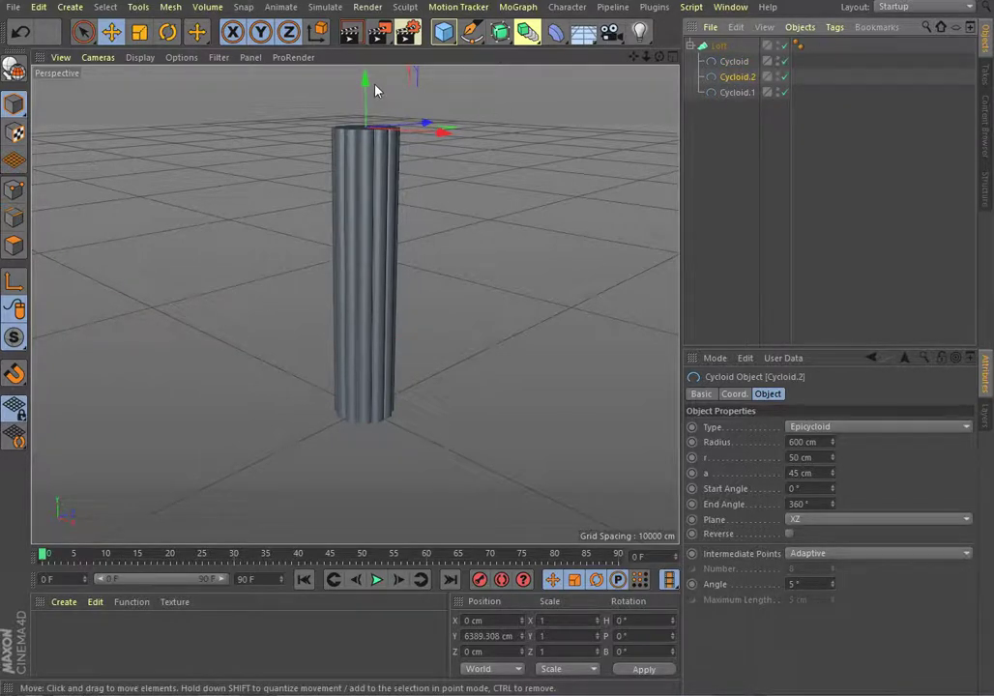
drag(366, 83, 356, 261)
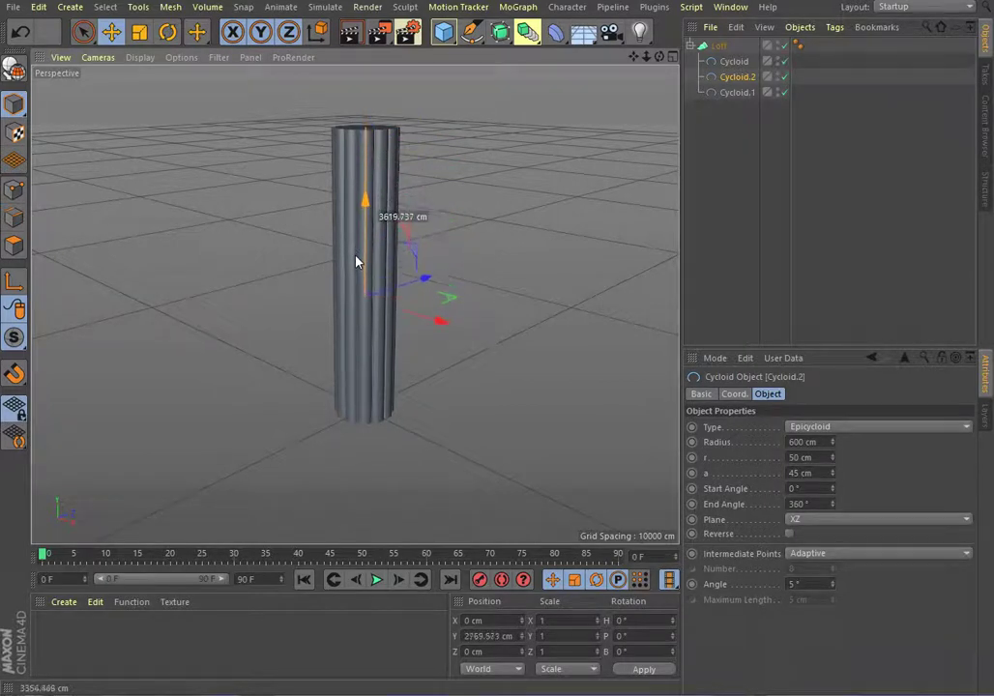
click(141, 57)
click(145, 98)
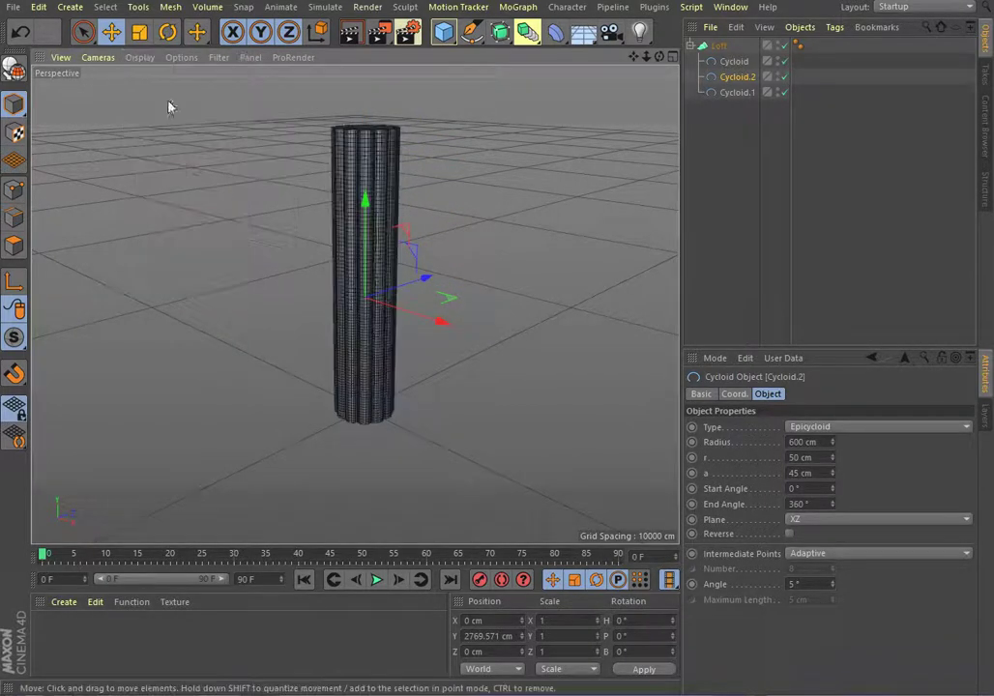
- Duplicate the top Cycloid as Cycloid.3, then select Cycloid.2
click(733, 64)
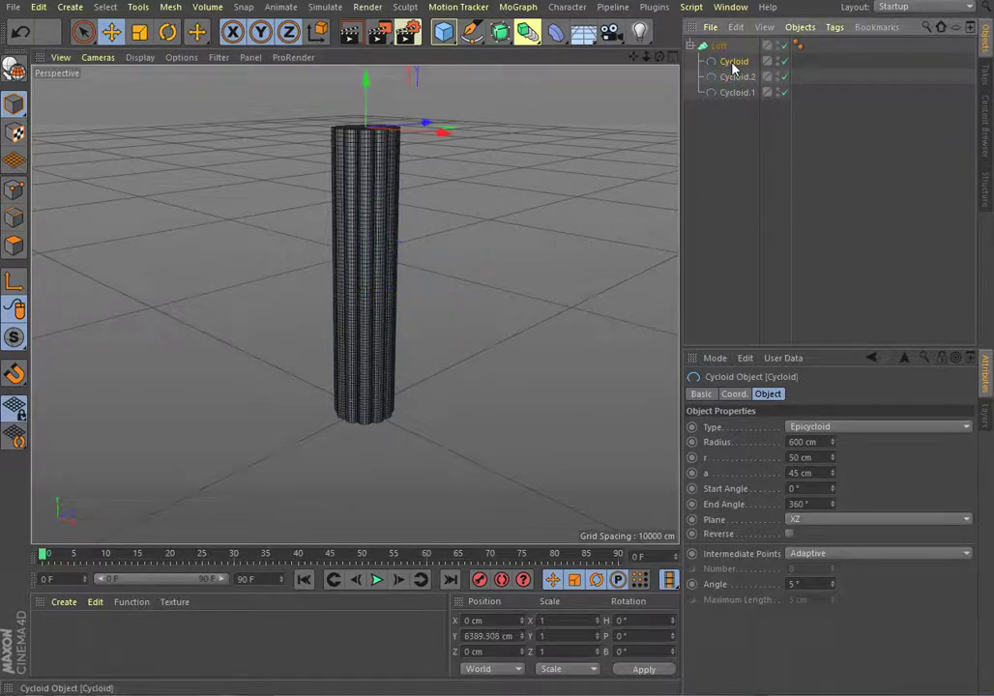
ctrl+drag(737, 73, 738, 79)
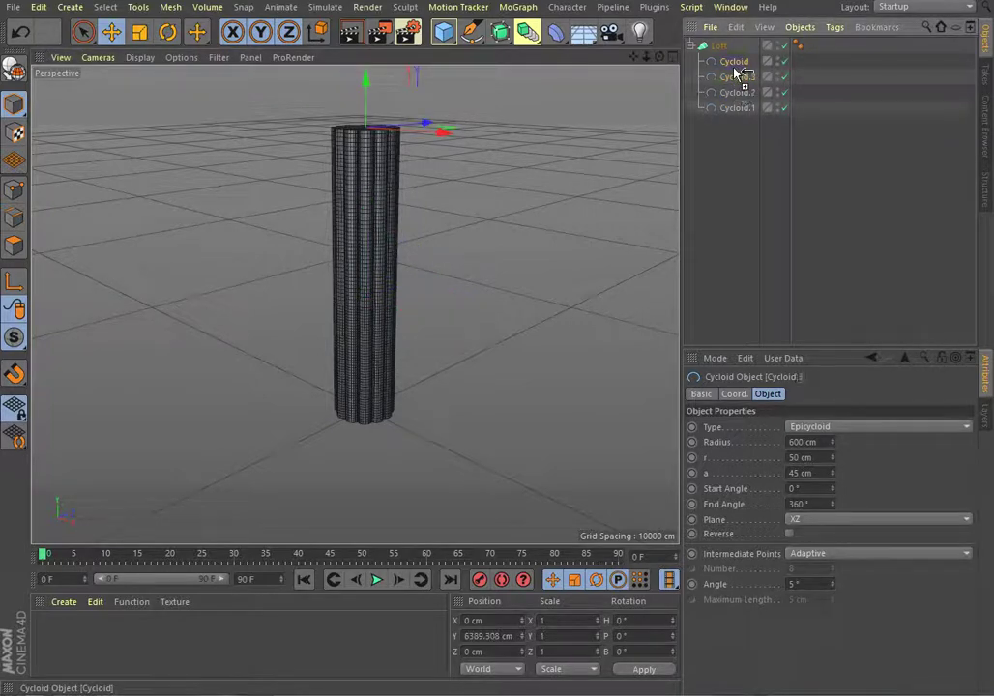
click(738, 93)
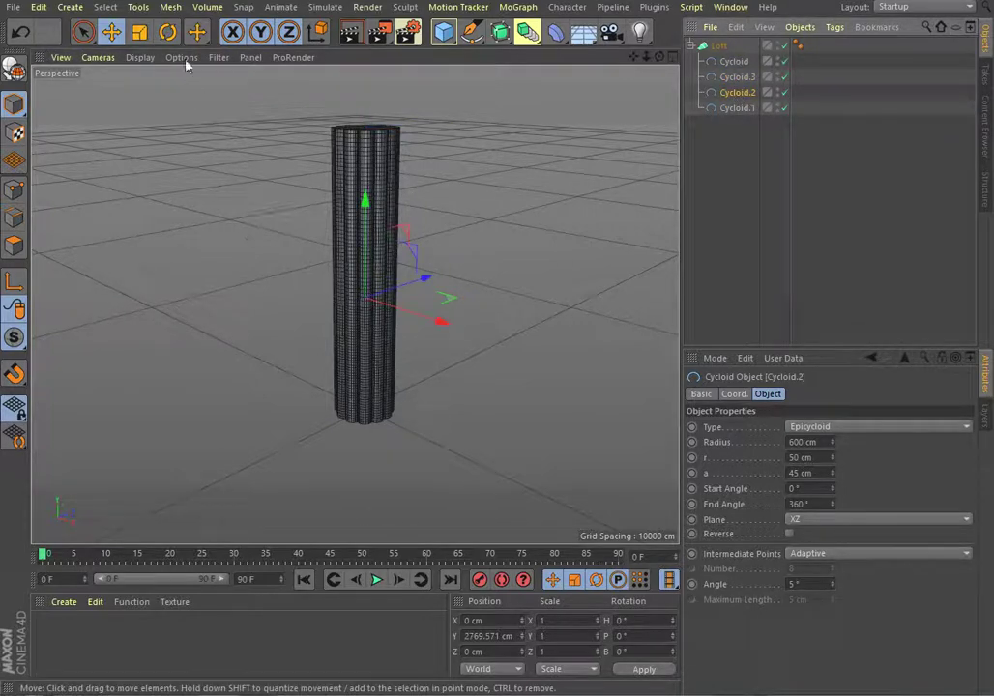
click(138, 32)
- Scale up Cycloid.2 to widen the vase's belly
mouse_move(426, 281)
mouse_down()
mouse_move(486, 276)
mouse_move(595, 300)
mouse_move(572, 315)
mouse_up()
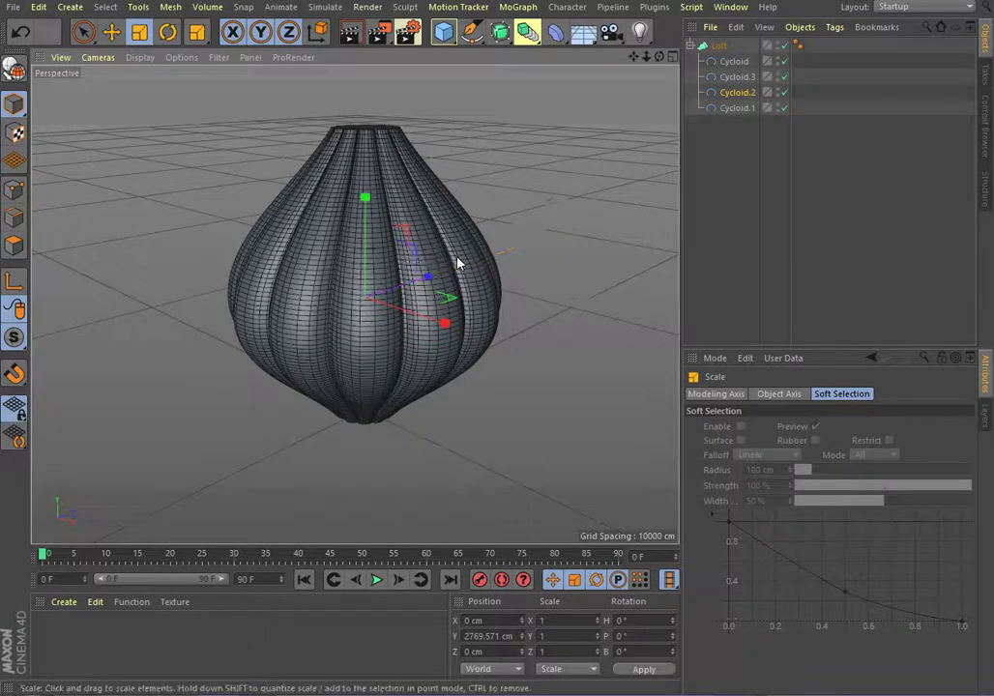
drag(365, 198, 374, 190)
drag(427, 279, 435, 283)
- Shrink Cycloid.3 and lower it to Y 5940.115 cm to form a narrow flared neck
click(735, 77)
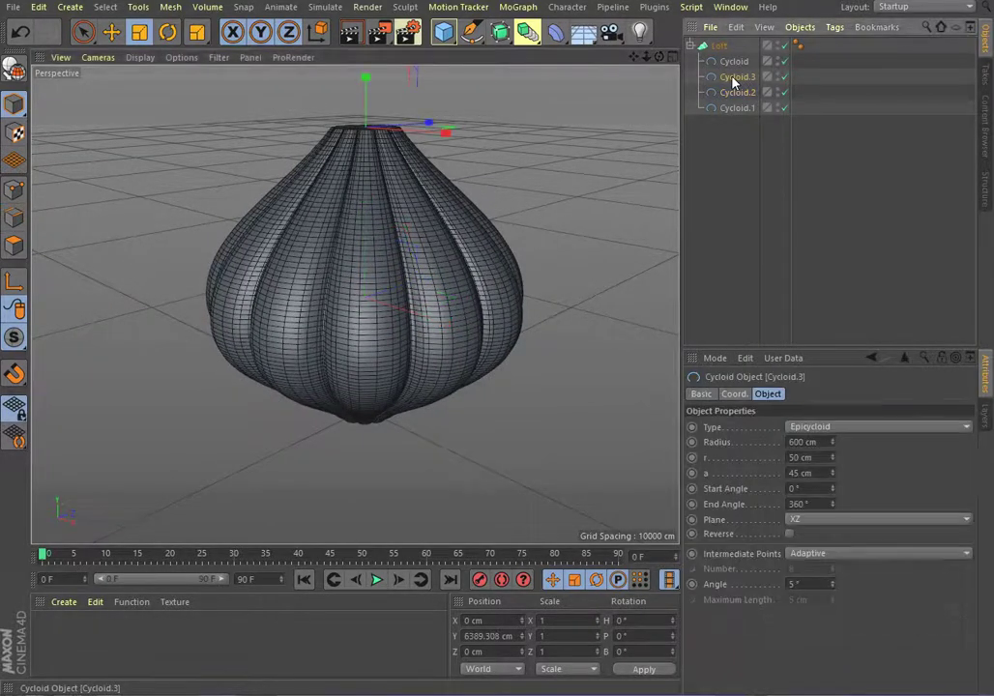
mouse_move(369, 82)
mouse_down()
mouse_move(371, 96)
mouse_move(362, 93)
mouse_move(384, 89)
mouse_up()
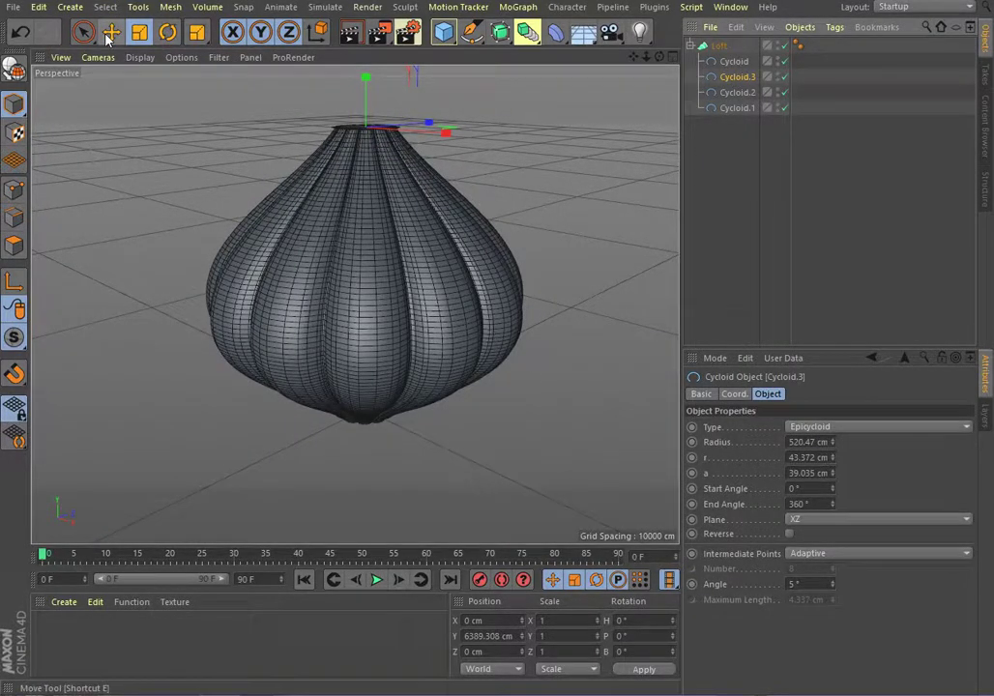
key(e)
drag(366, 92, 369, 111)
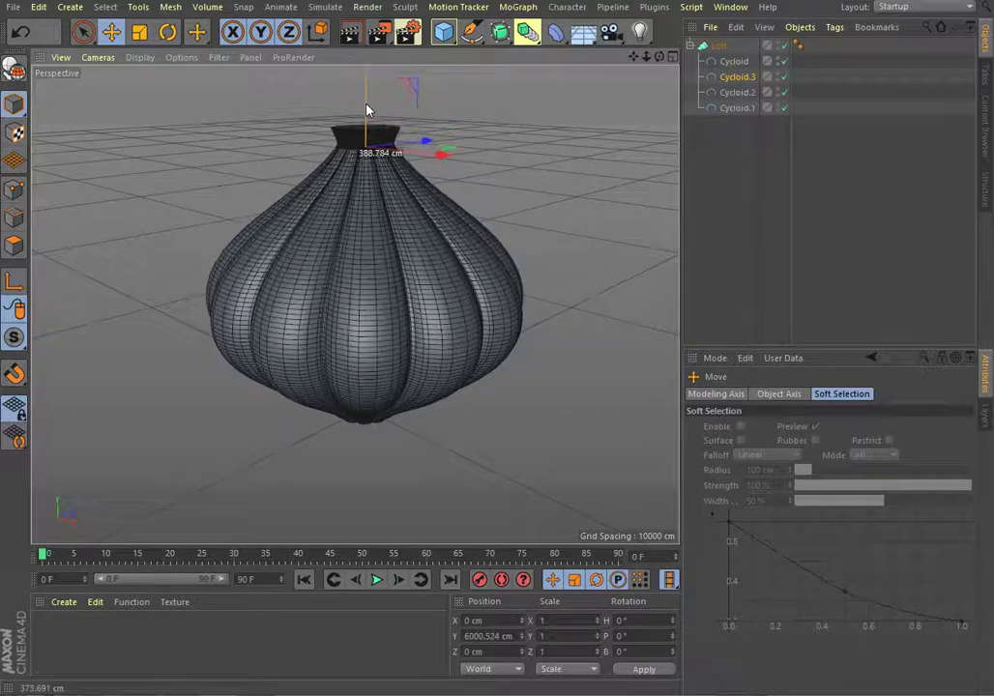
click(749, 77)
click(143, 37)
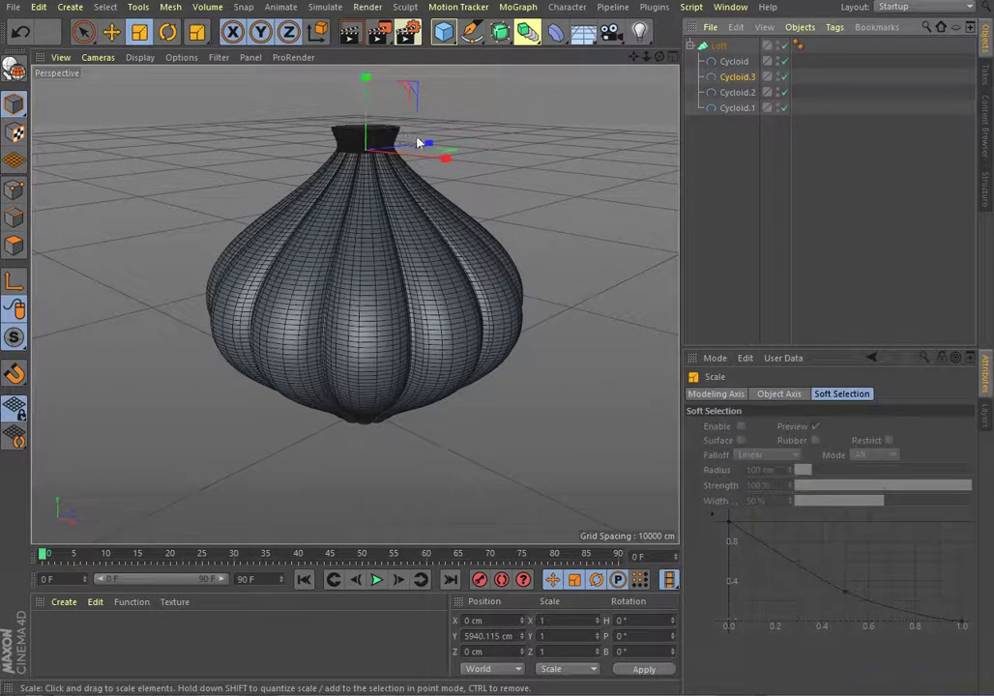
drag(437, 151, 417, 151)
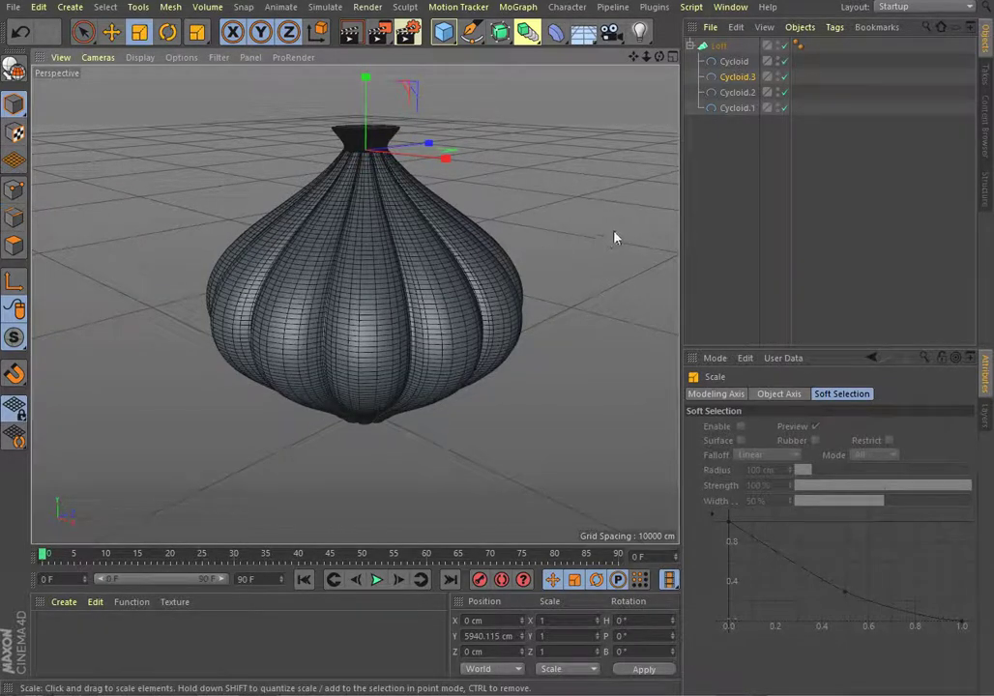
click(719, 45)
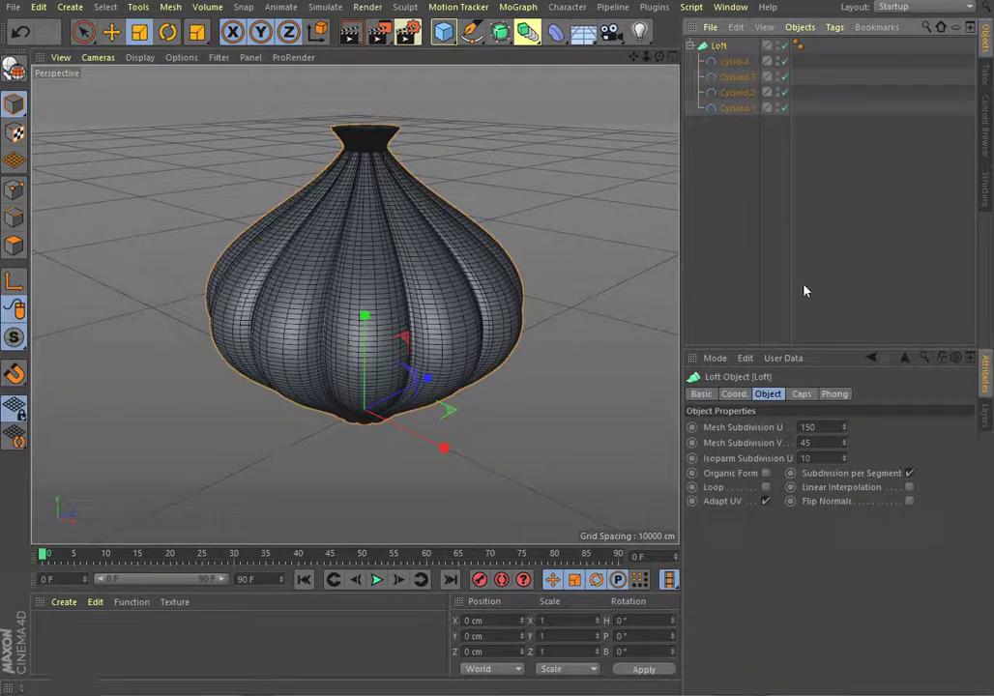
- Set the Loft's End cap to None so the vase neck stays open
click(804, 395)
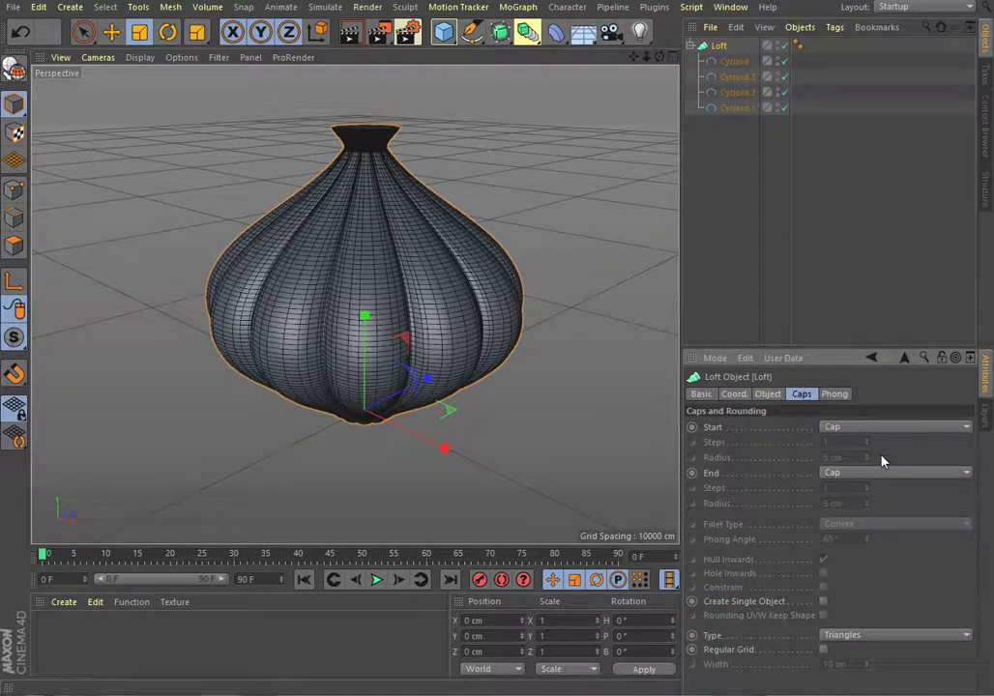
click(898, 475)
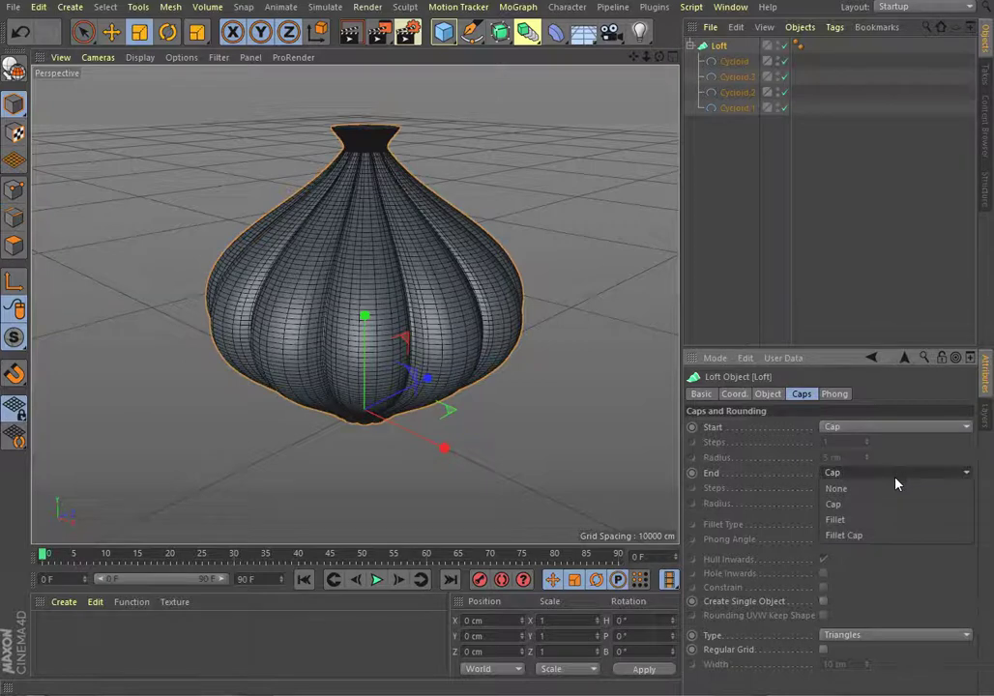
click(864, 490)
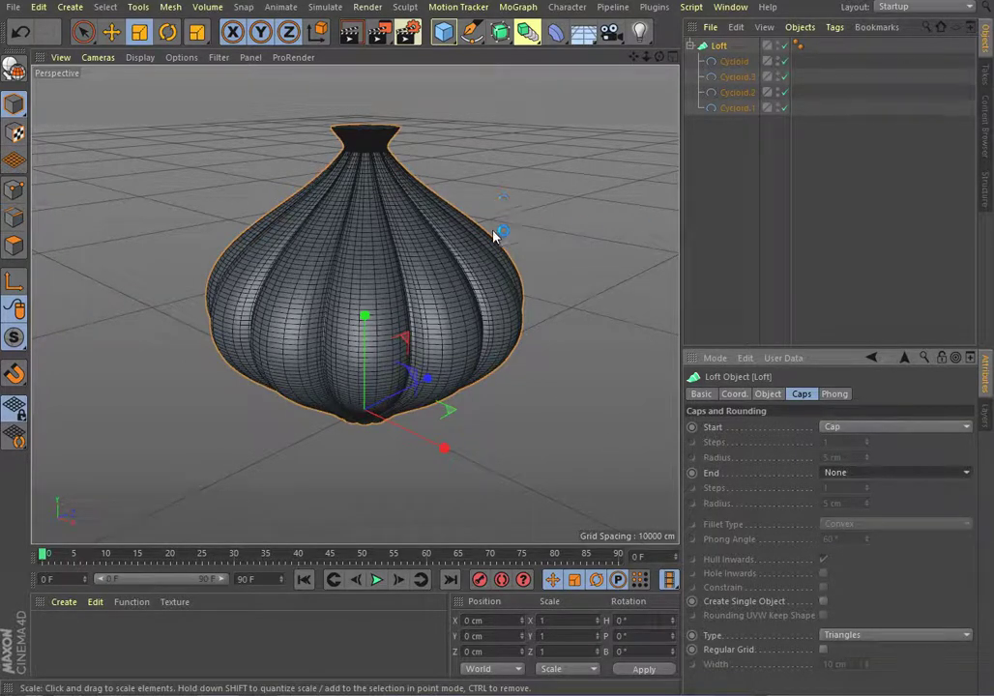
click(691, 45)
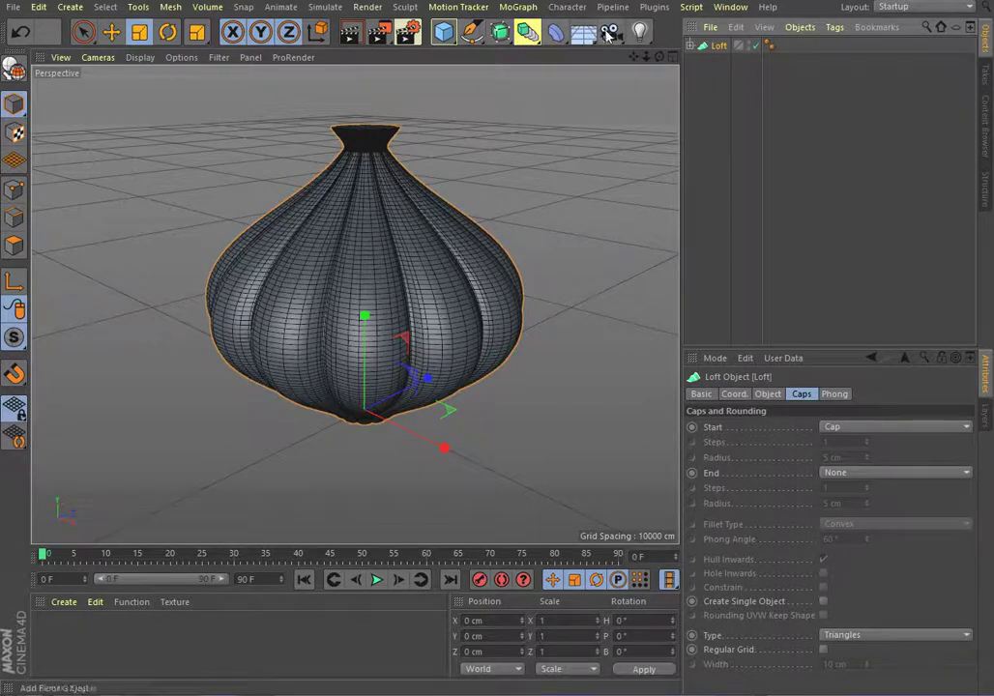
- Add a Physical Sky and shrink Cycloid.3 slightly
drag(607, 34, 743, 48)
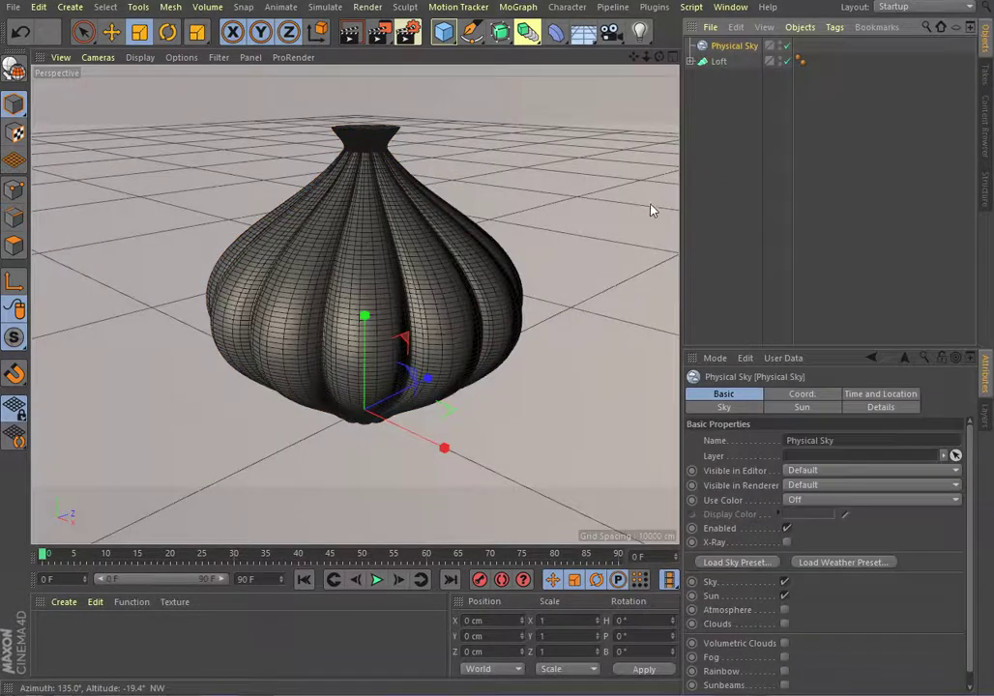
click(690, 62)
click(733, 78)
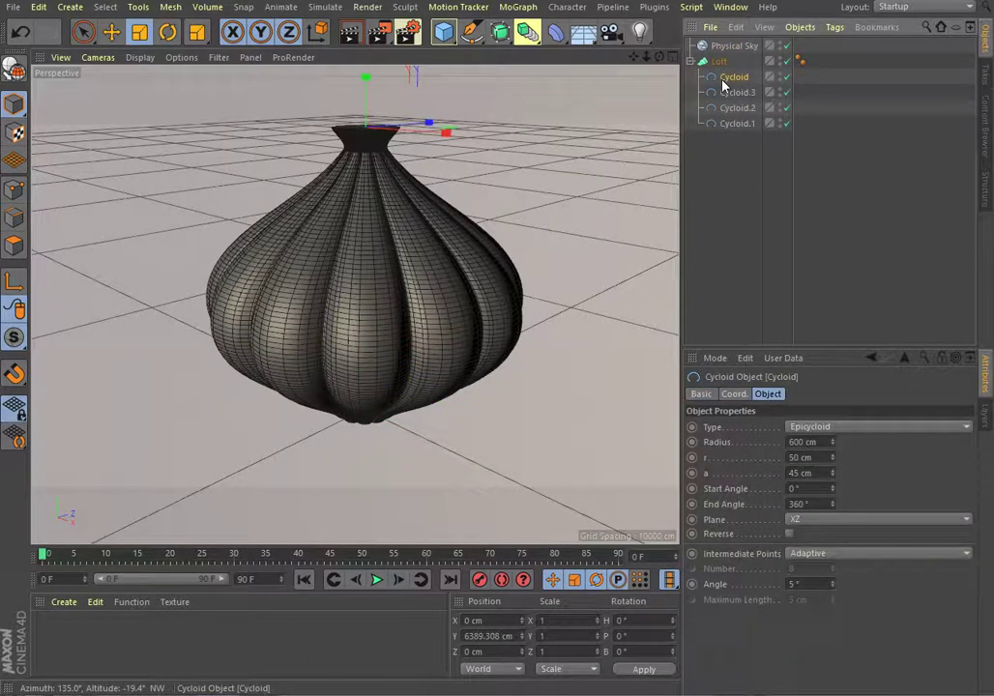
click(732, 93)
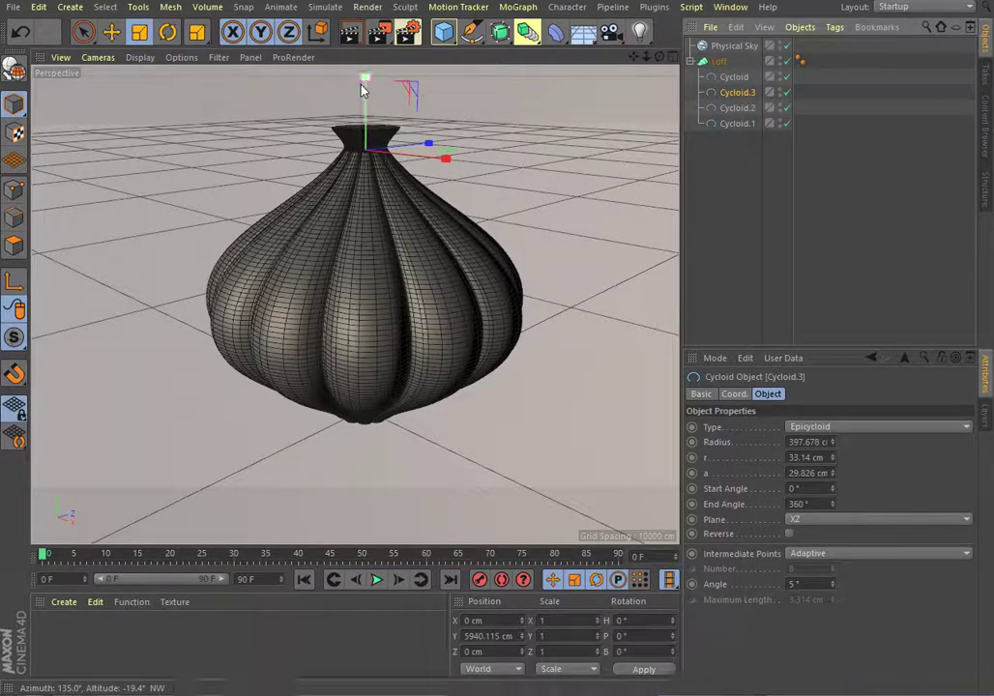
drag(367, 78, 366, 92)
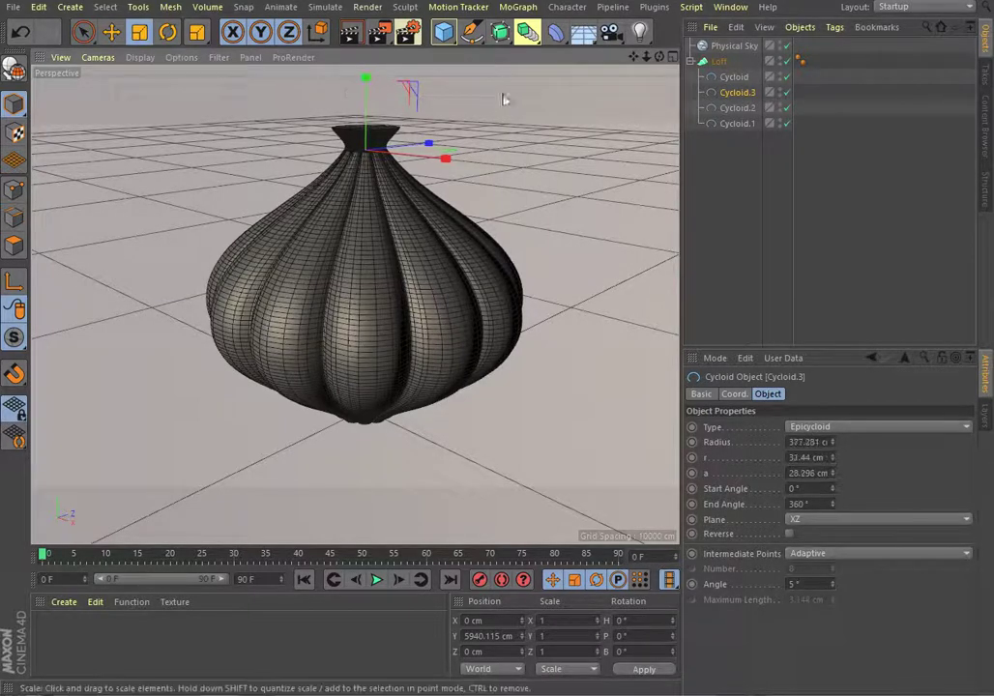
- Shrink the top Cycloid ring to a 216.218 cm radius, tapering the vase to a spout
click(733, 110)
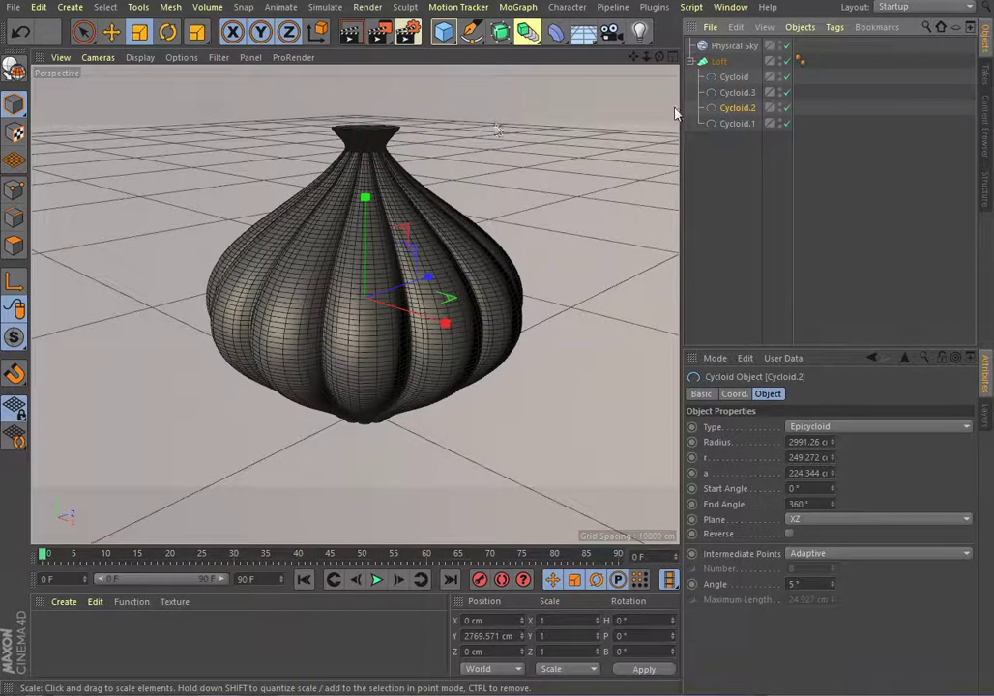
click(735, 81)
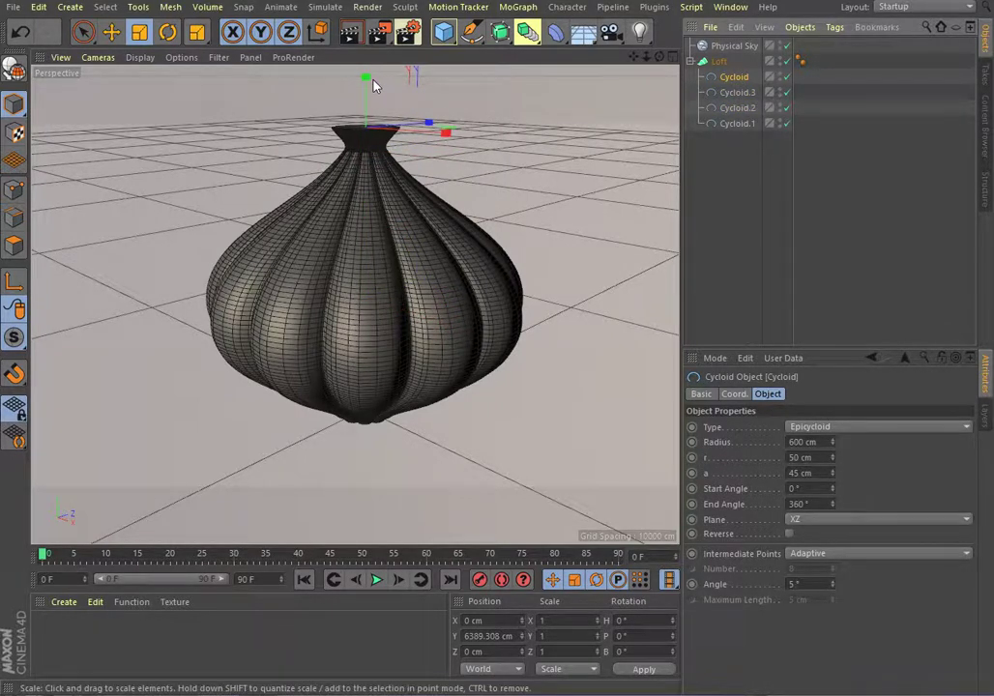
mouse_move(376, 85)
mouse_down()
mouse_move(376, 114)
mouse_move(447, 136)
mouse_move(435, 143)
mouse_up()
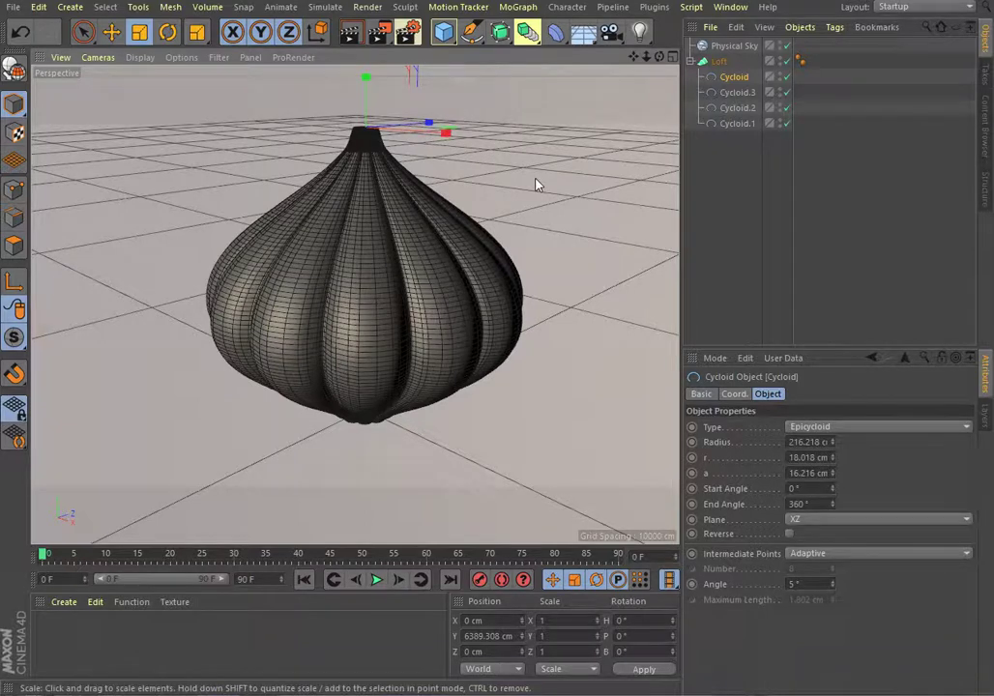
click(710, 62)
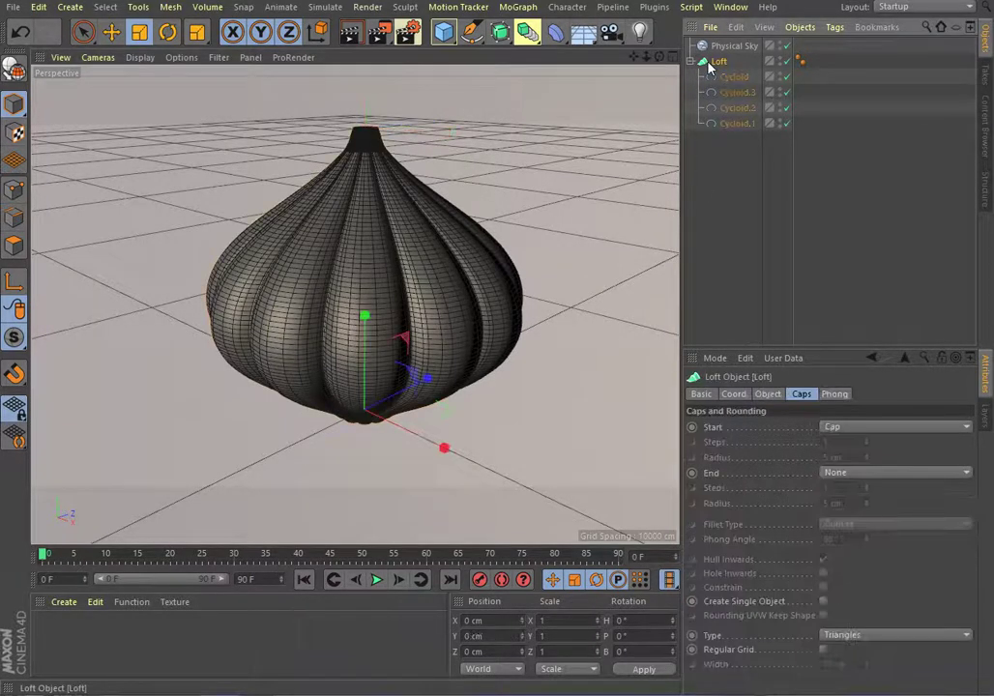
- Convert the Loft vase into an editable Polygon Object with Make Editable
shift+click(715, 125)
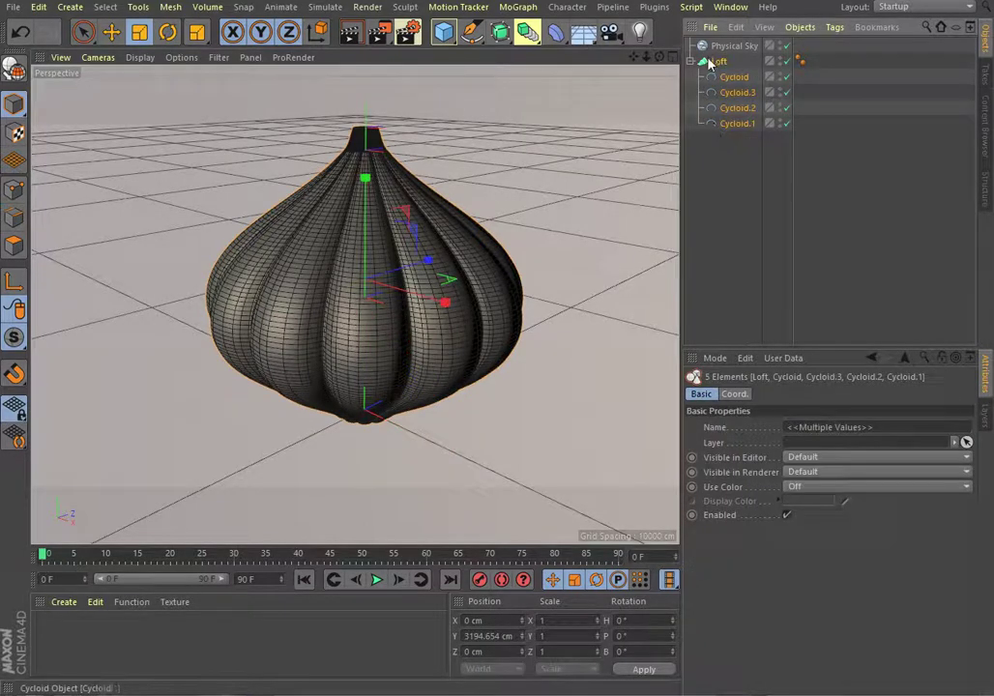
click(711, 62)
click(689, 62)
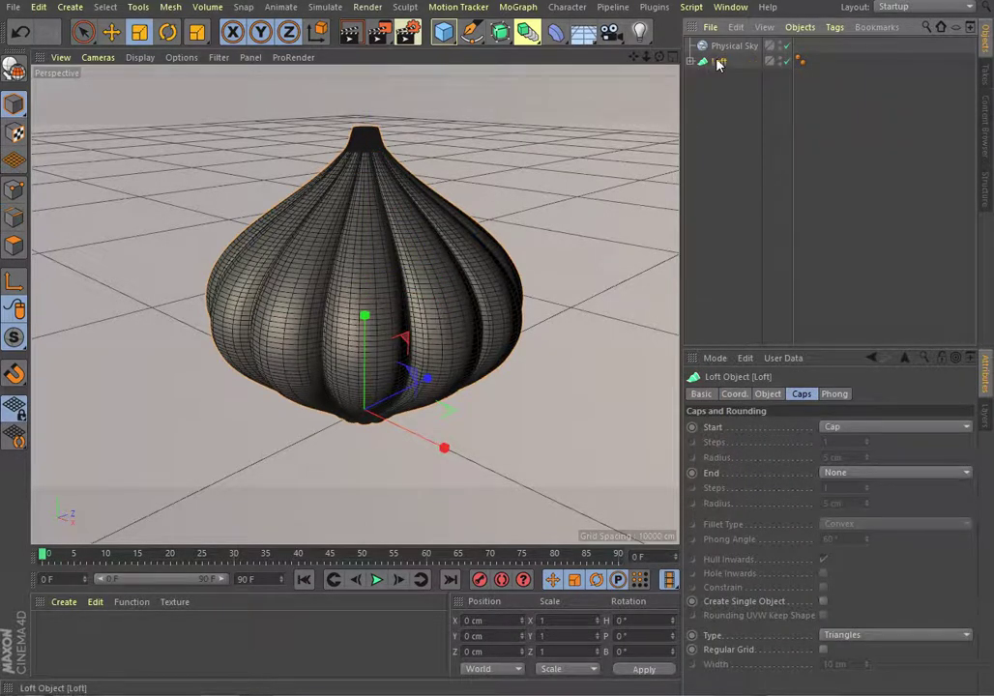
click(14, 67)
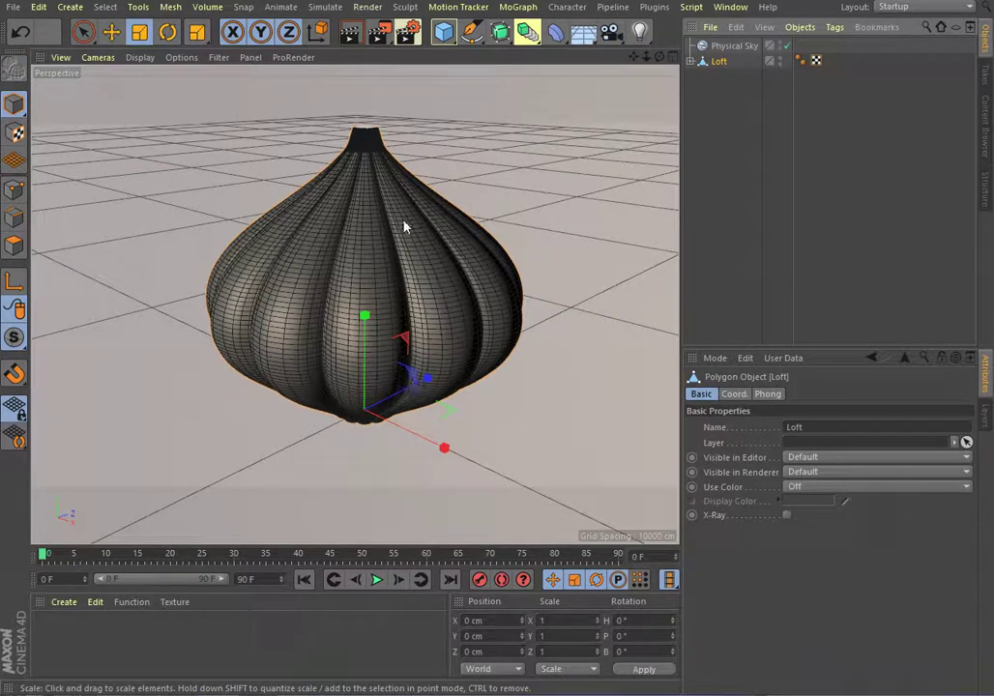
- Load the MercyMat material library from the свет и материалы folder
click(66, 603)
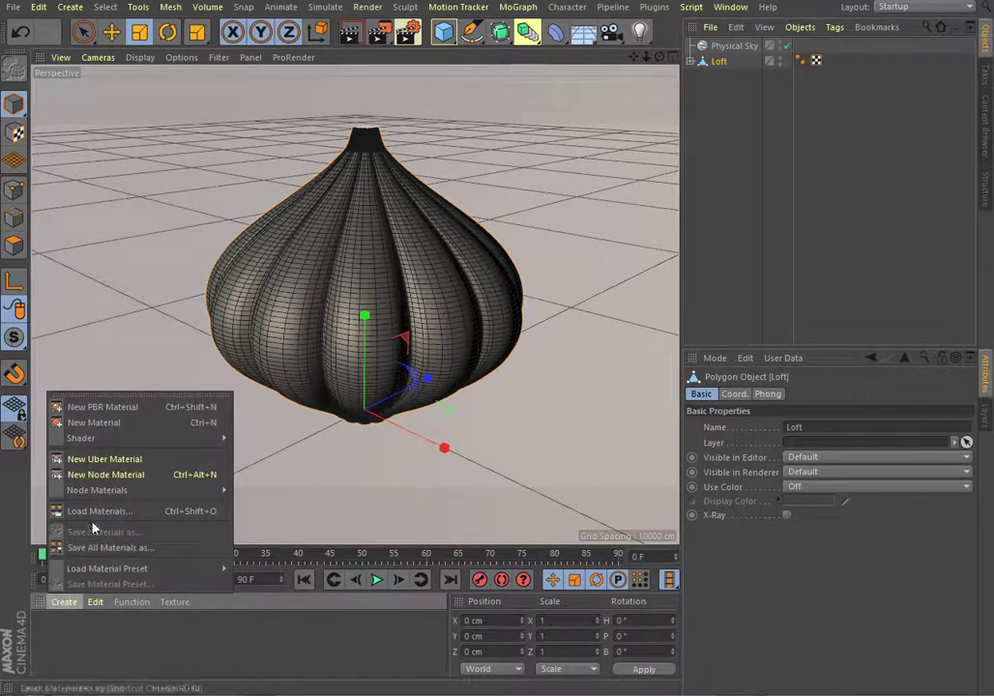
click(88, 514)
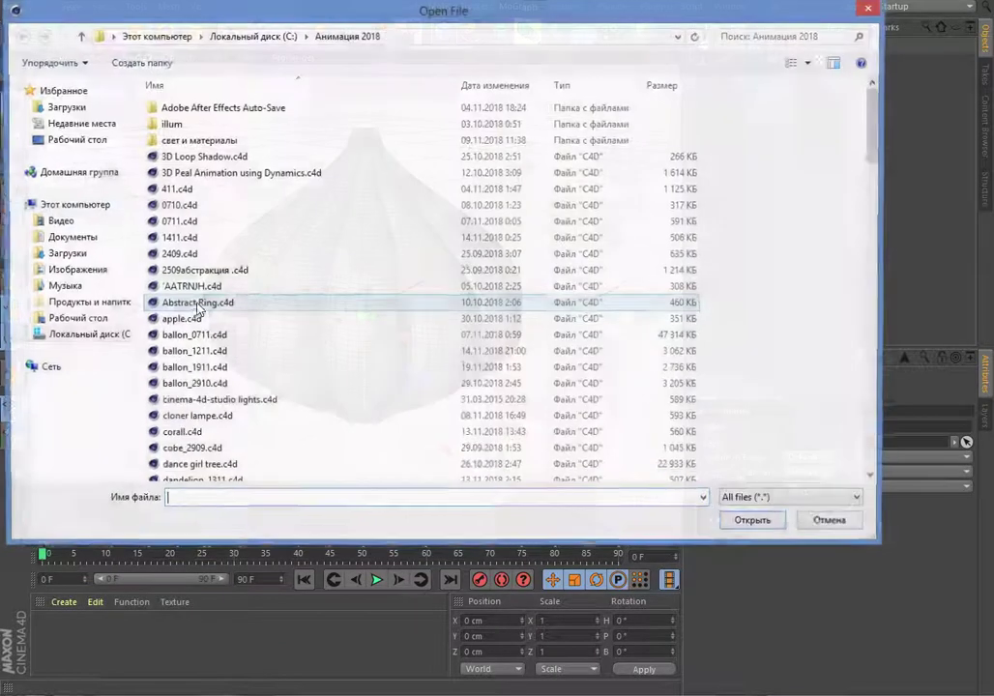
double_click(201, 150)
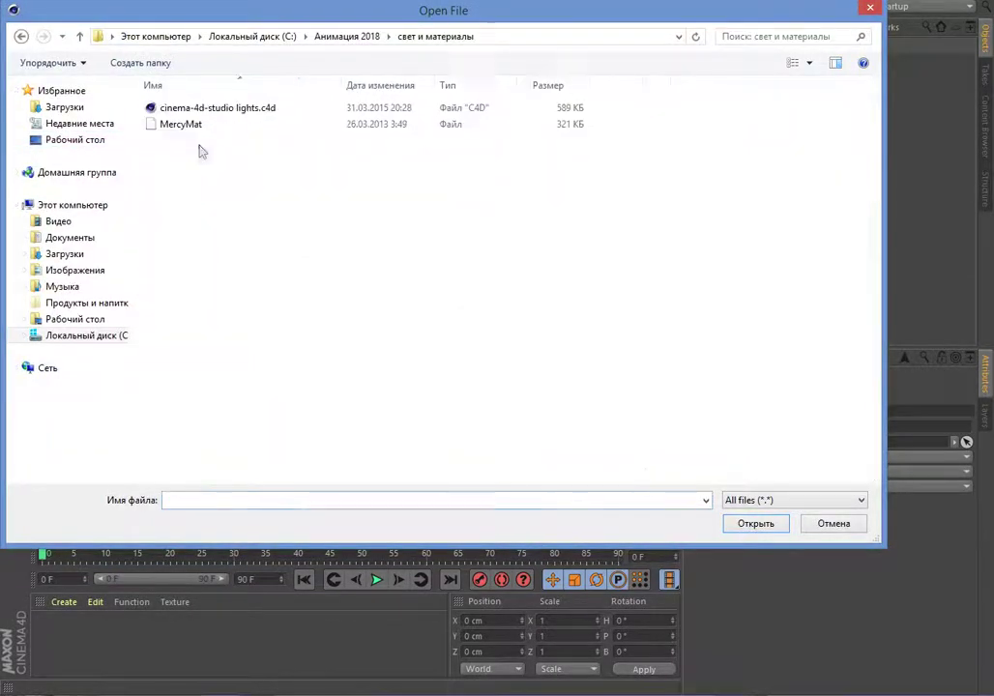
click(174, 125)
click(754, 523)
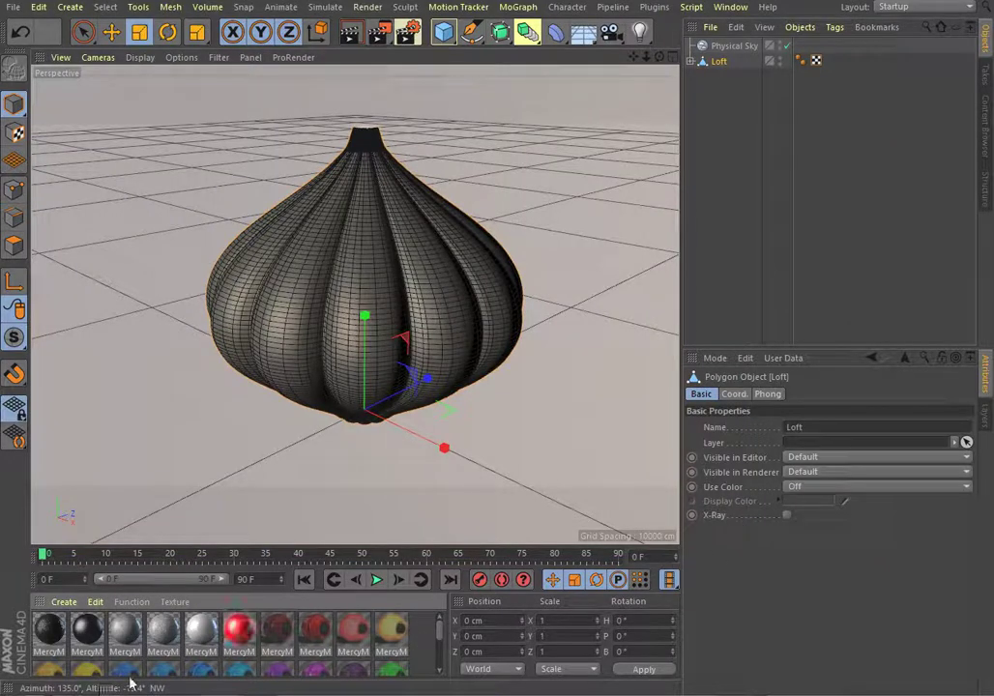
- Apply the dark red MercyMat material to the Loft and render a test preview
mouse_move(442, 631)
mouse_down()
mouse_move(458, 650)
mouse_move(465, 630)
mouse_up()
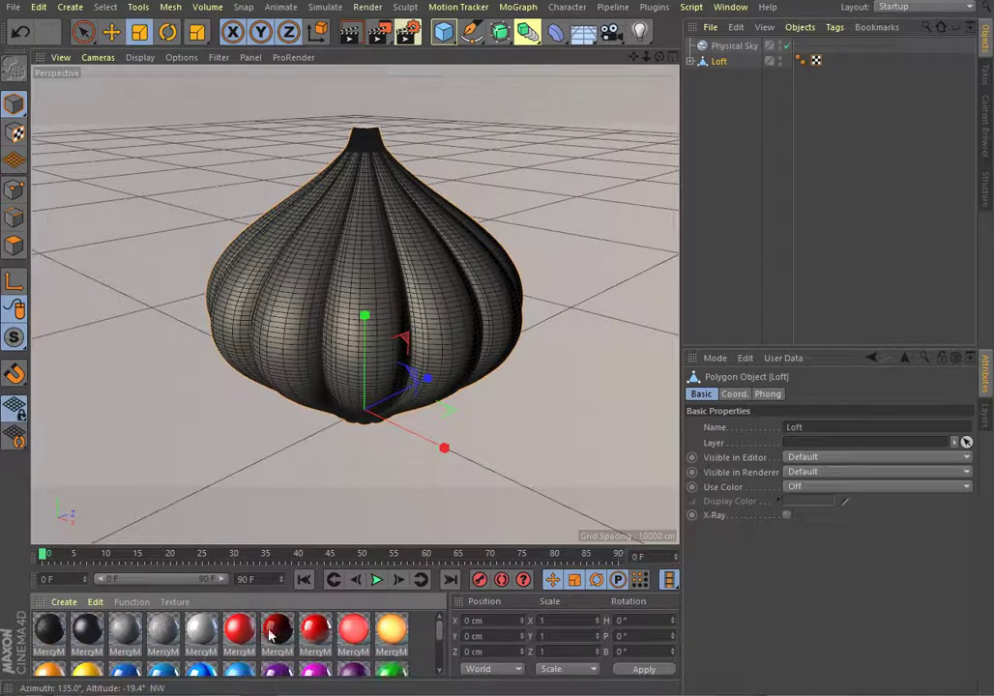
drag(277, 631, 328, 355)
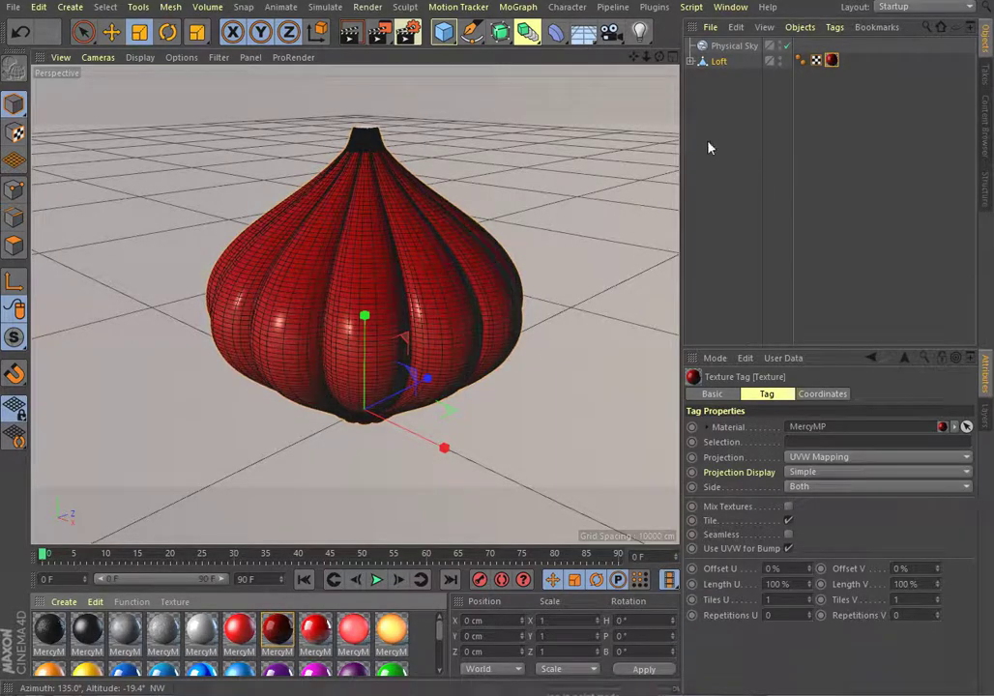
click(350, 34)
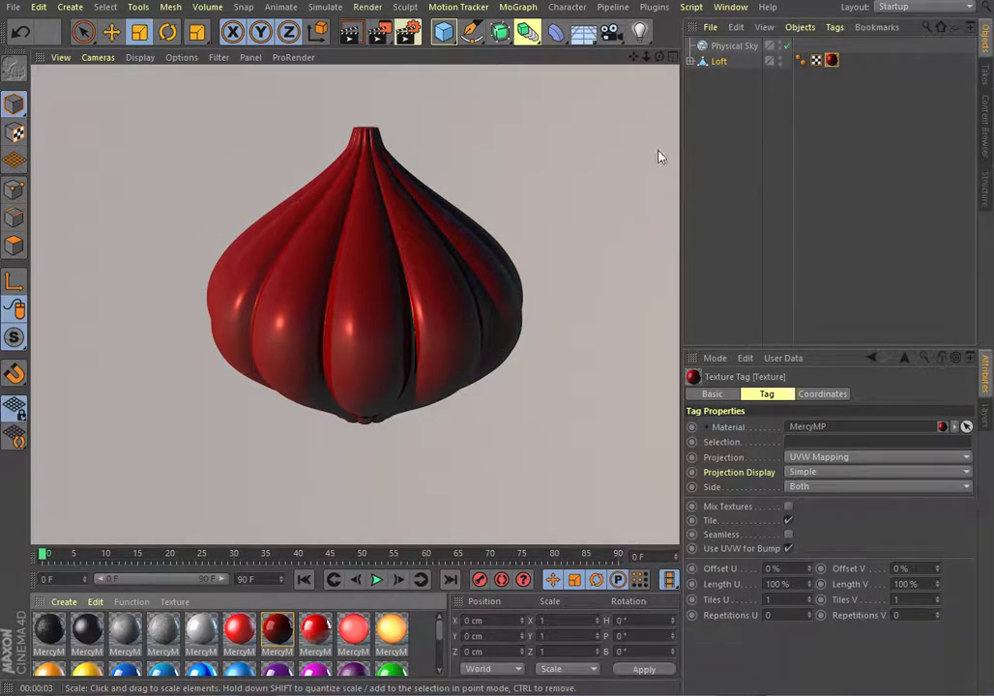
click(671, 58)
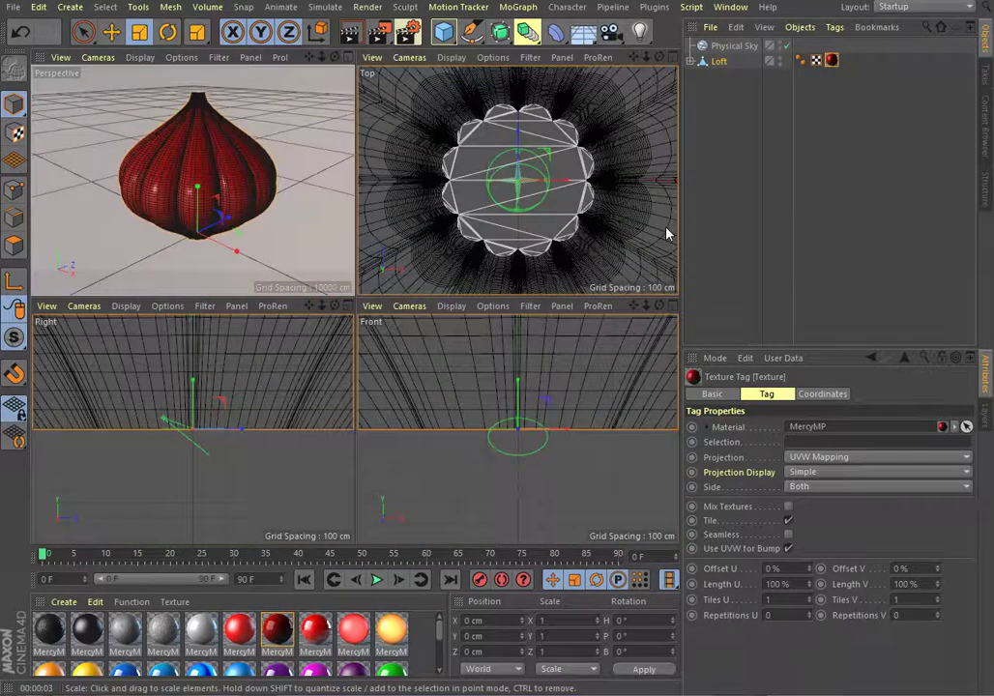
- In the Front view, move the vase up to Y 55.107 cm so its base rests on the grid
click(672, 306)
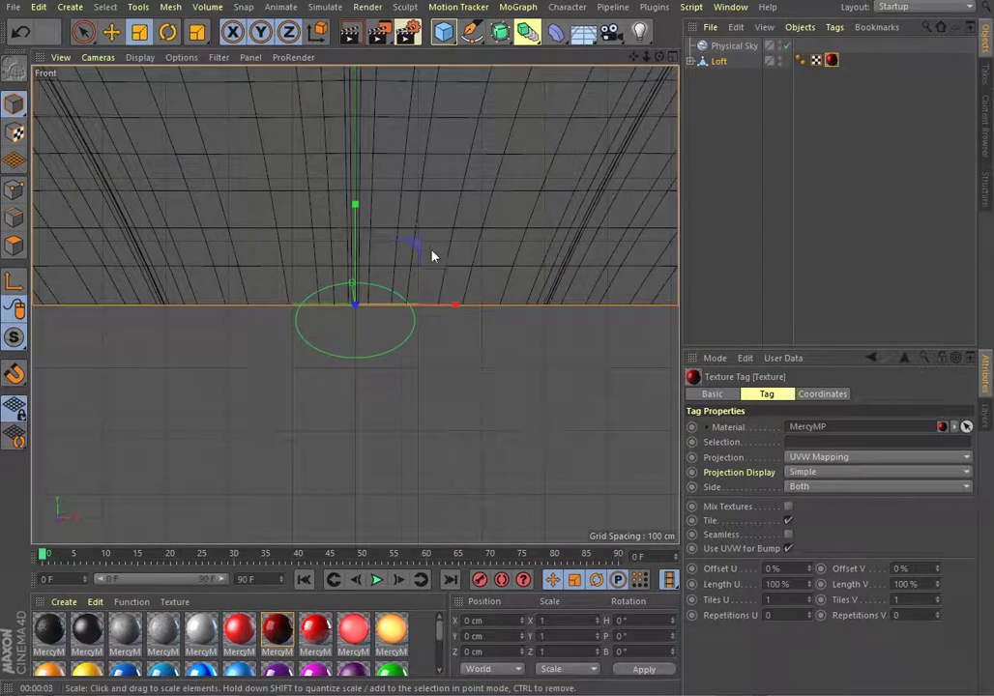
scroll(430, 253, down, 3)
scroll(429, 254, down, 3)
scroll(429, 263, down, 3)
scroll(429, 268, down, 2)
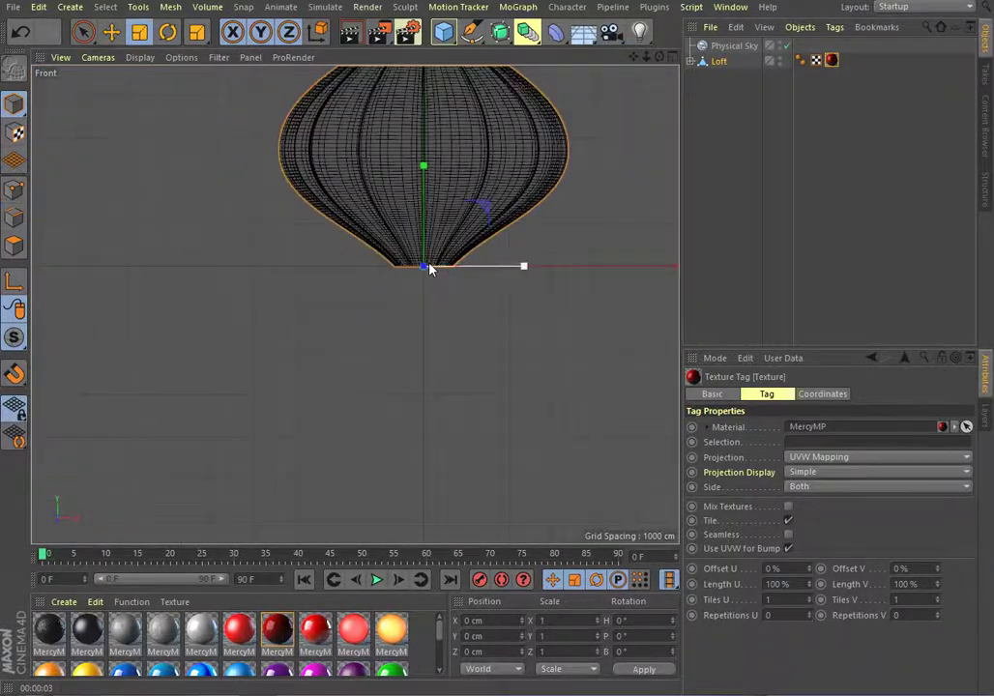
scroll(432, 275, down, 2)
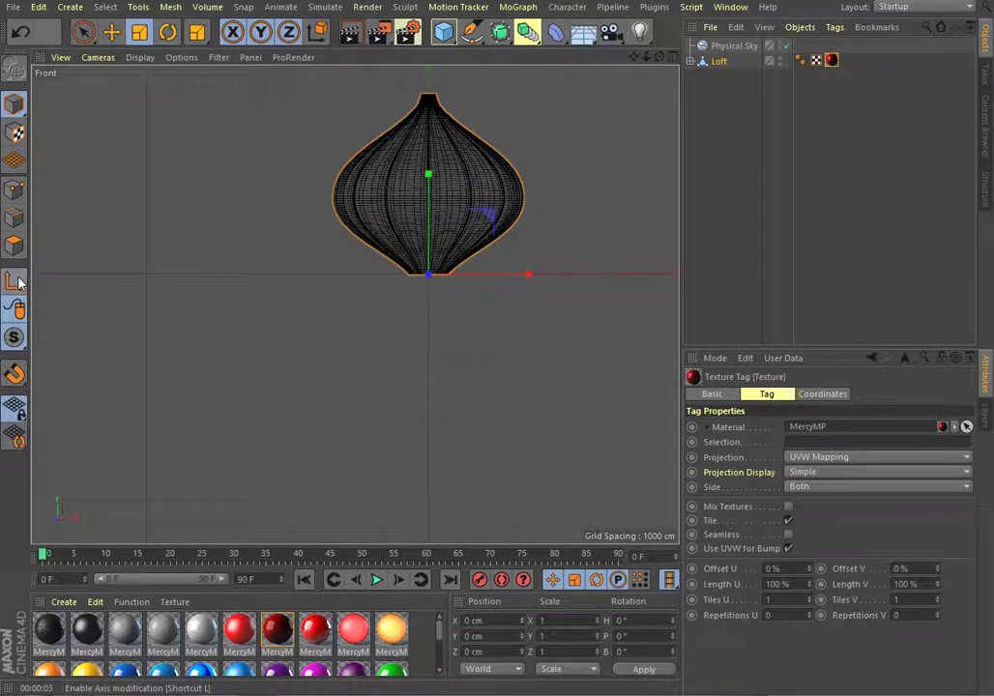
click(106, 35)
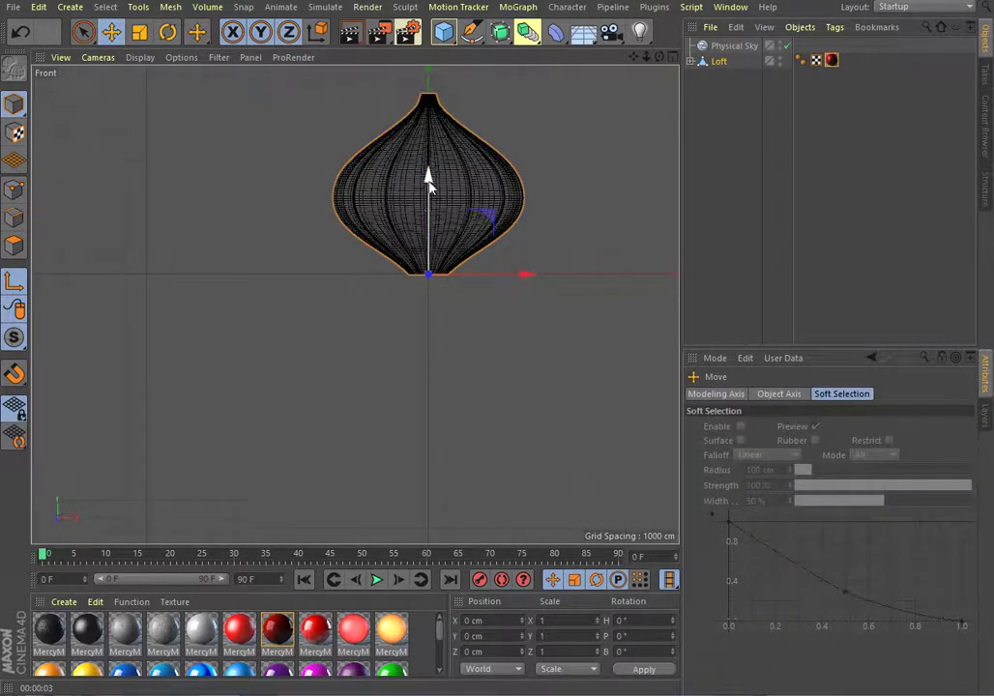
drag(431, 189, 432, 187)
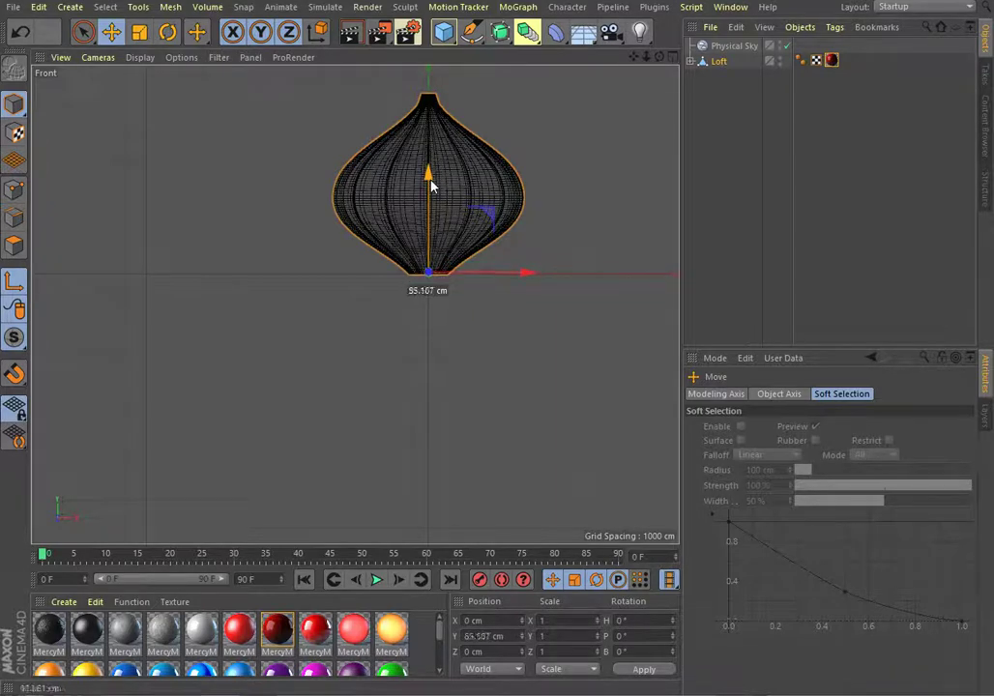
click(673, 57)
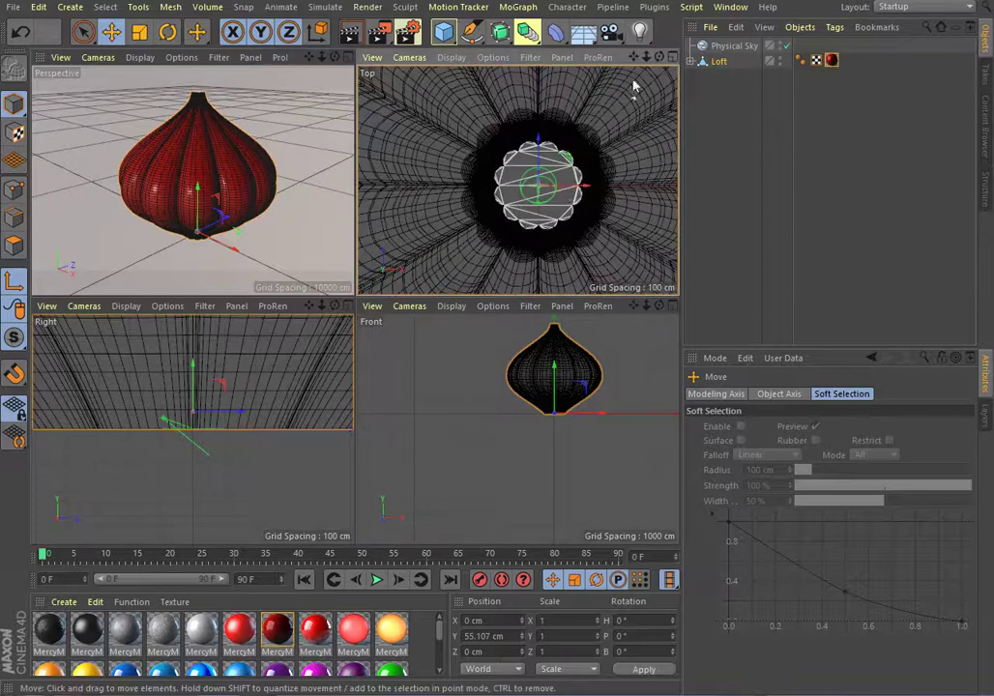
- Maximize and recentre the Top view, switch to polygon mode, and activate Loop Selection
click(671, 57)
scroll(456, 288, down, 5)
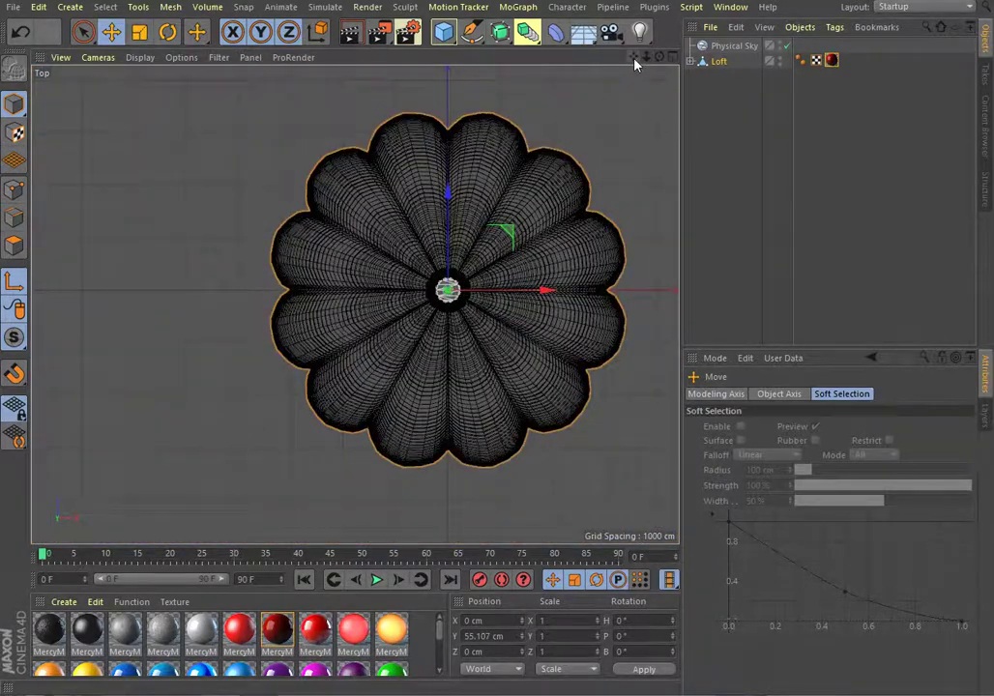
drag(635, 58, 630, 66)
click(14, 245)
key(ctrl+a)
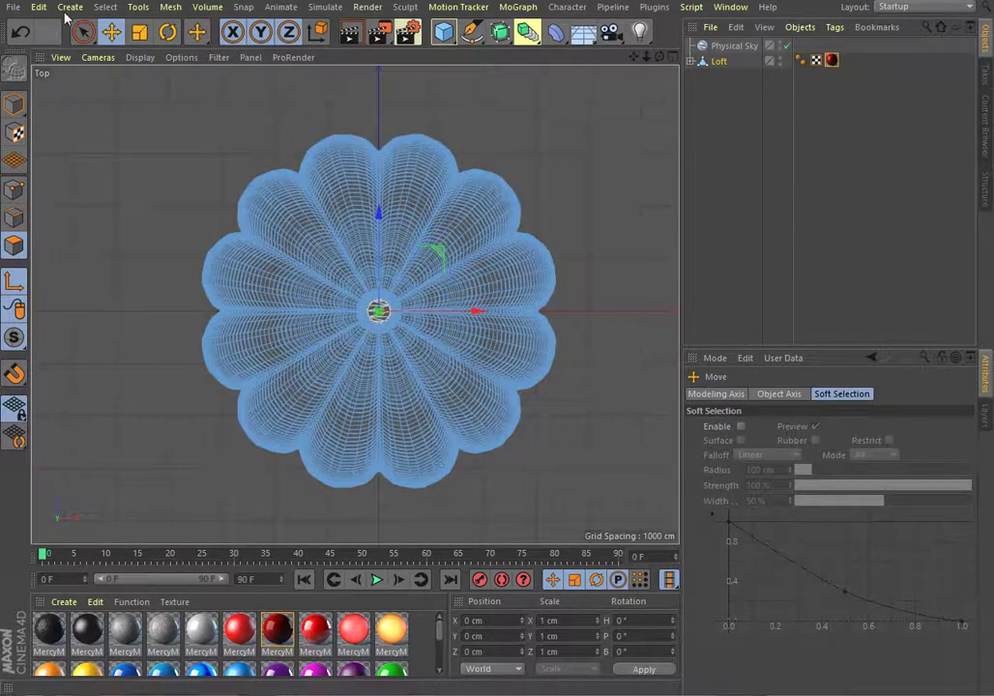
click(109, 9)
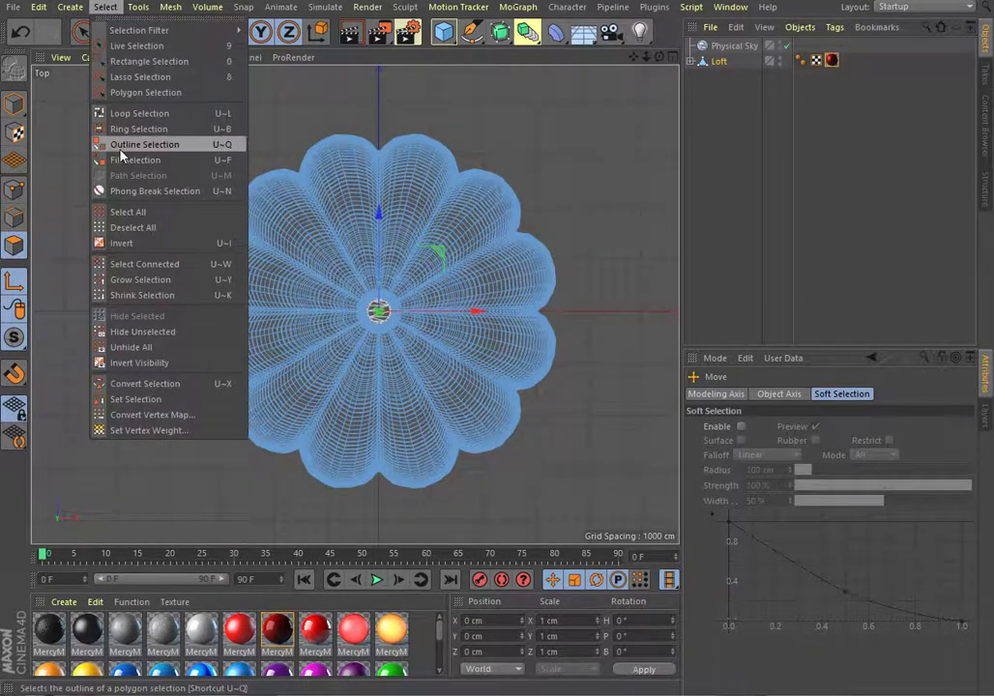
click(138, 114)
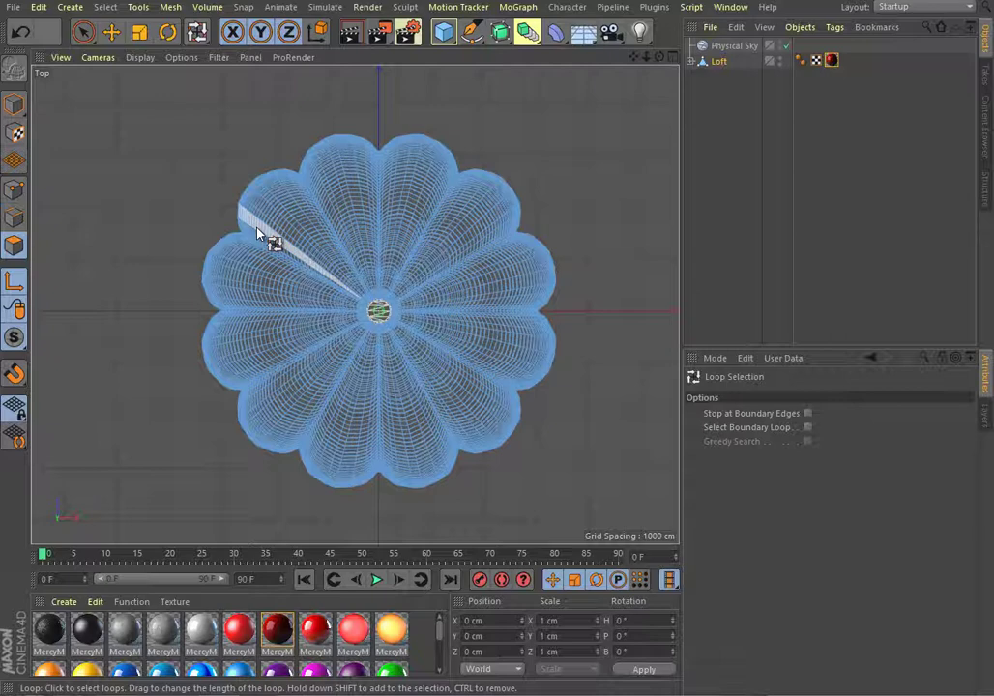
- Select alternate radial polygon strips around the upper and right side of the vase
click(257, 232)
shift+click(304, 216)
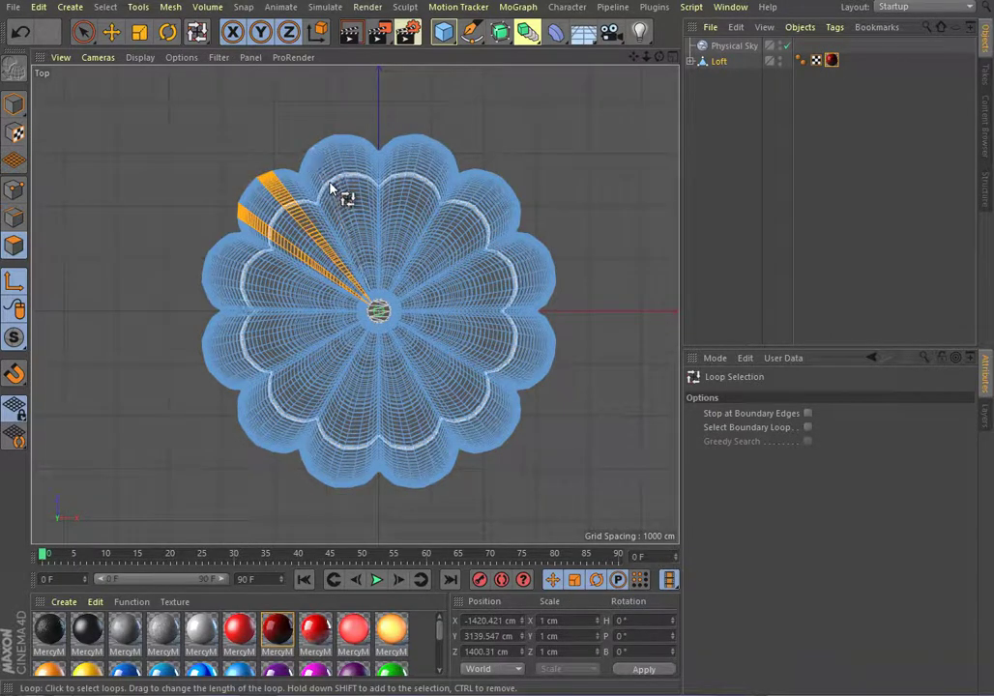
shift+click(343, 179)
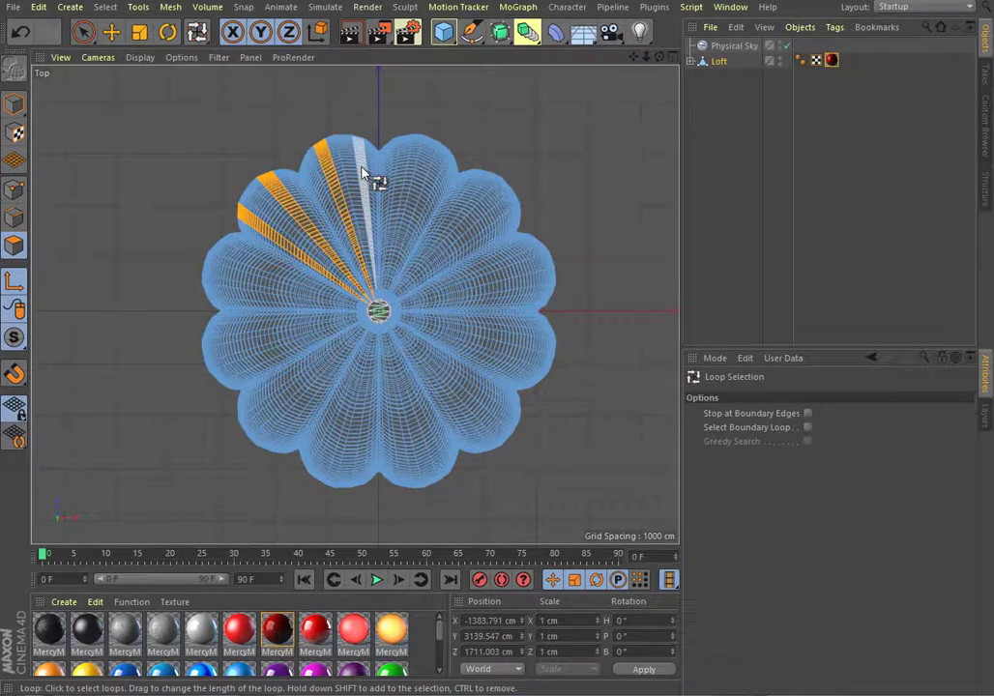
shift+click(364, 172)
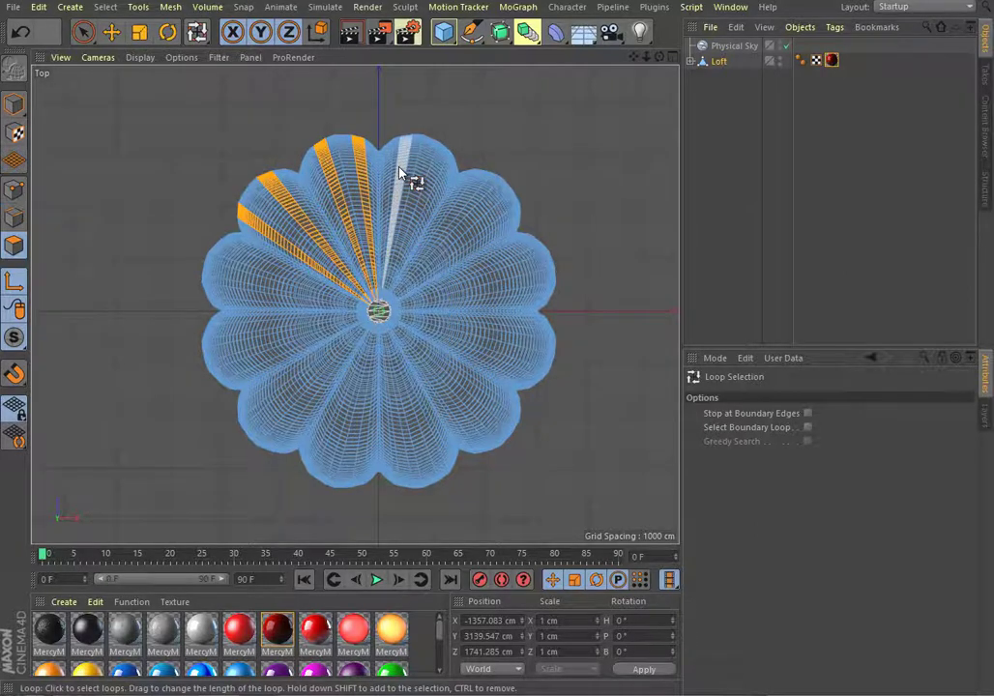
shift+click(402, 172)
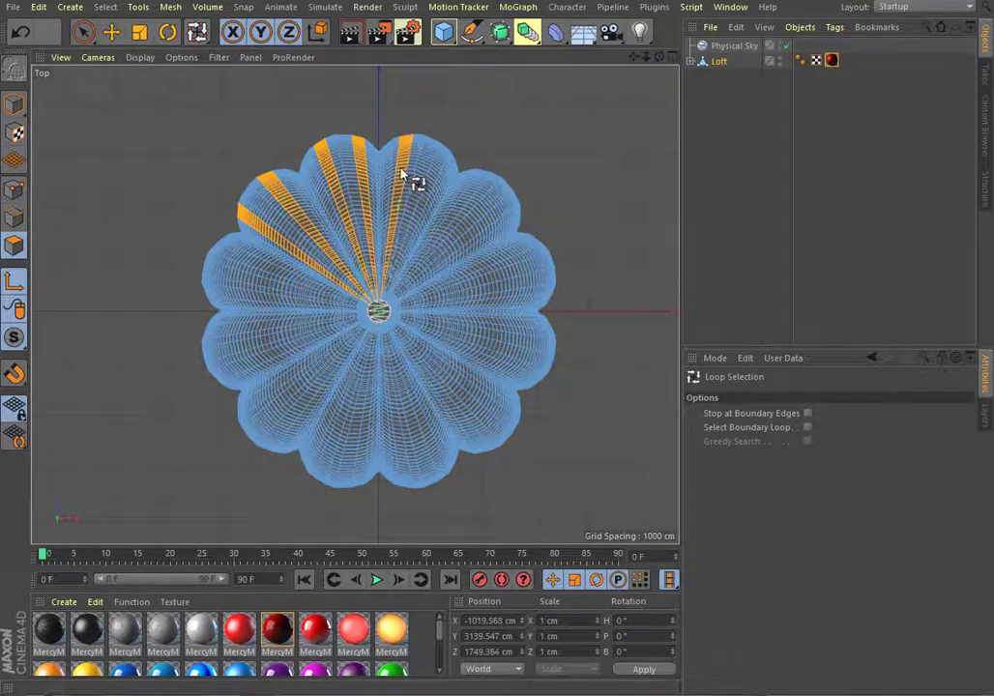
shift+click(451, 204)
shift+click(466, 214)
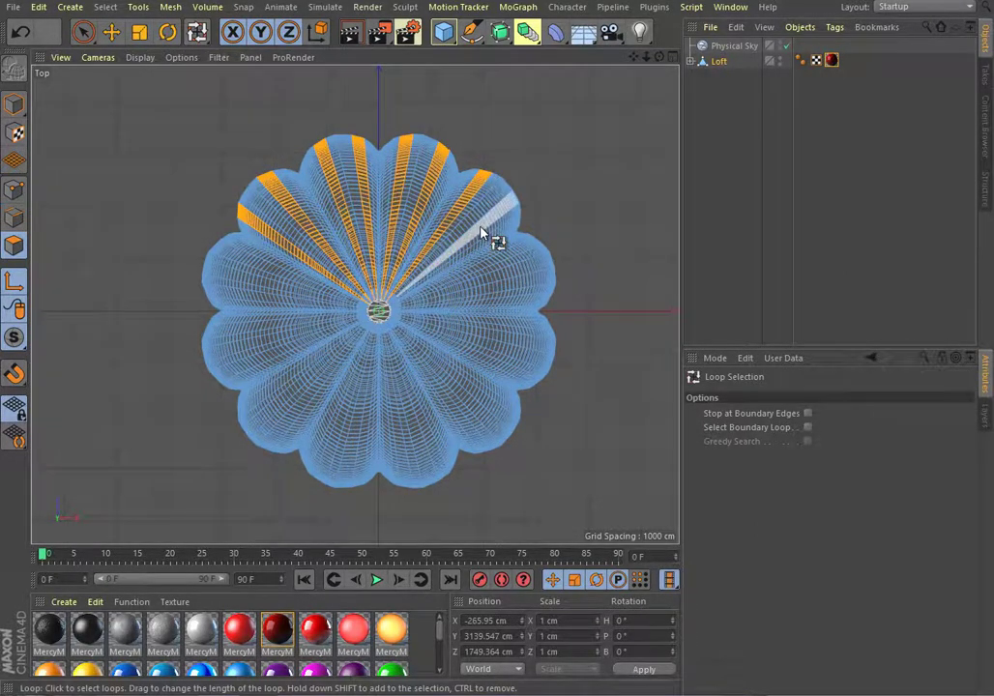
shift+click(502, 274)
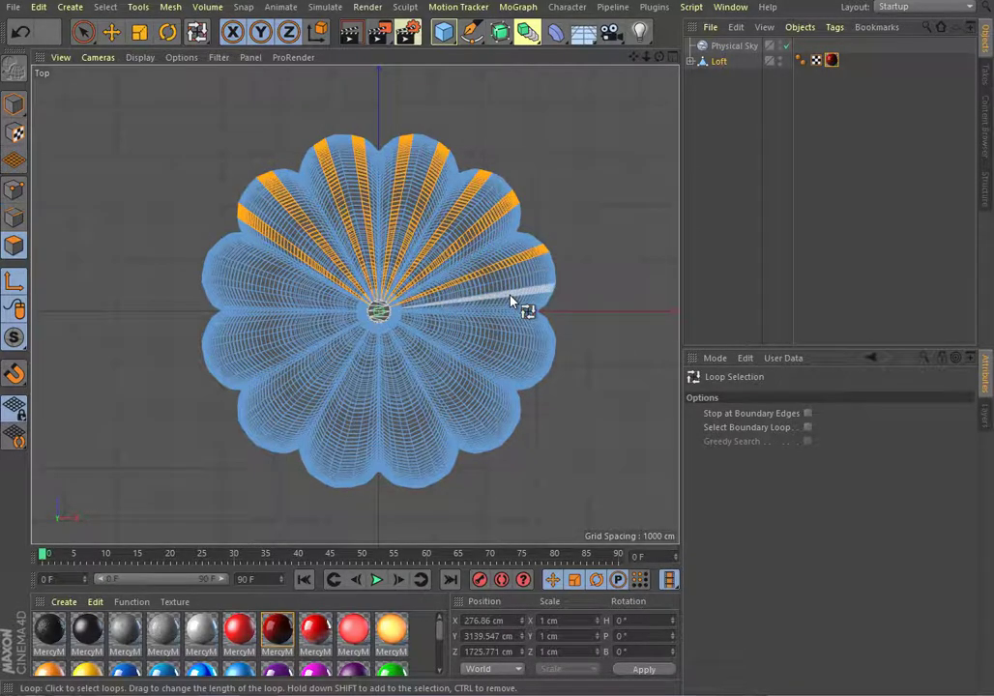
shift+click(512, 302)
shift+click(518, 339)
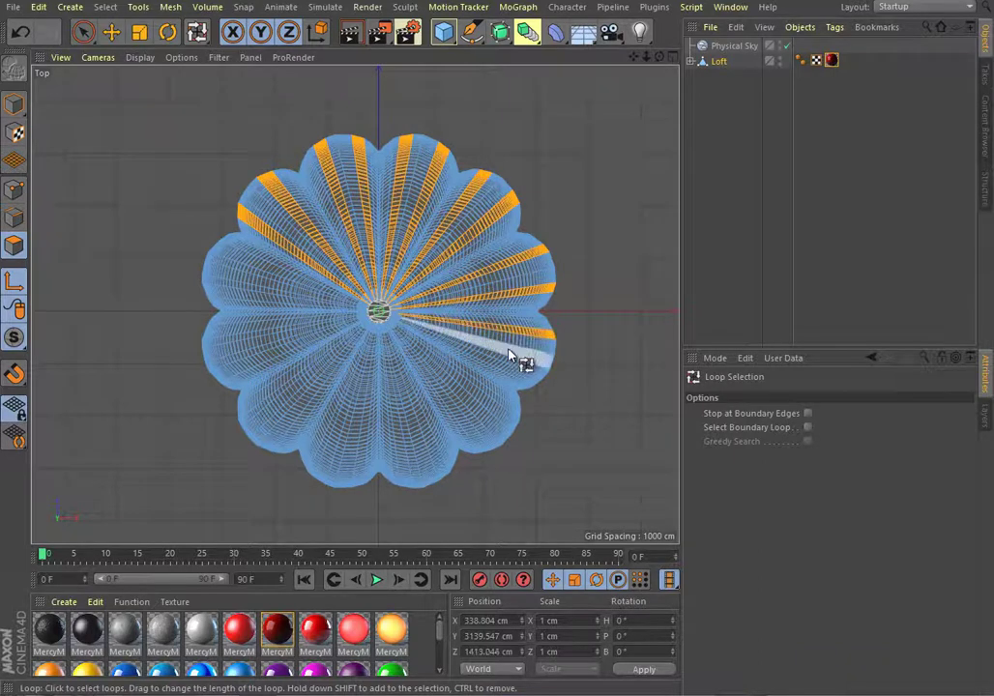
shift+click(509, 360)
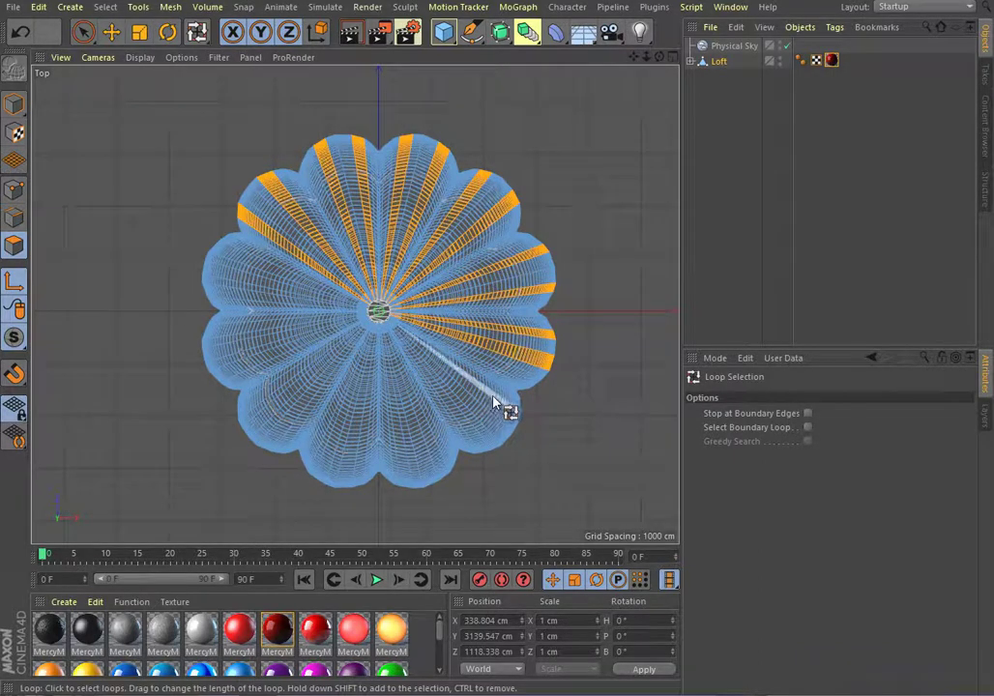
- Add the remaining alternate strips along the lower and left side, then show four views
shift+click(492, 428)
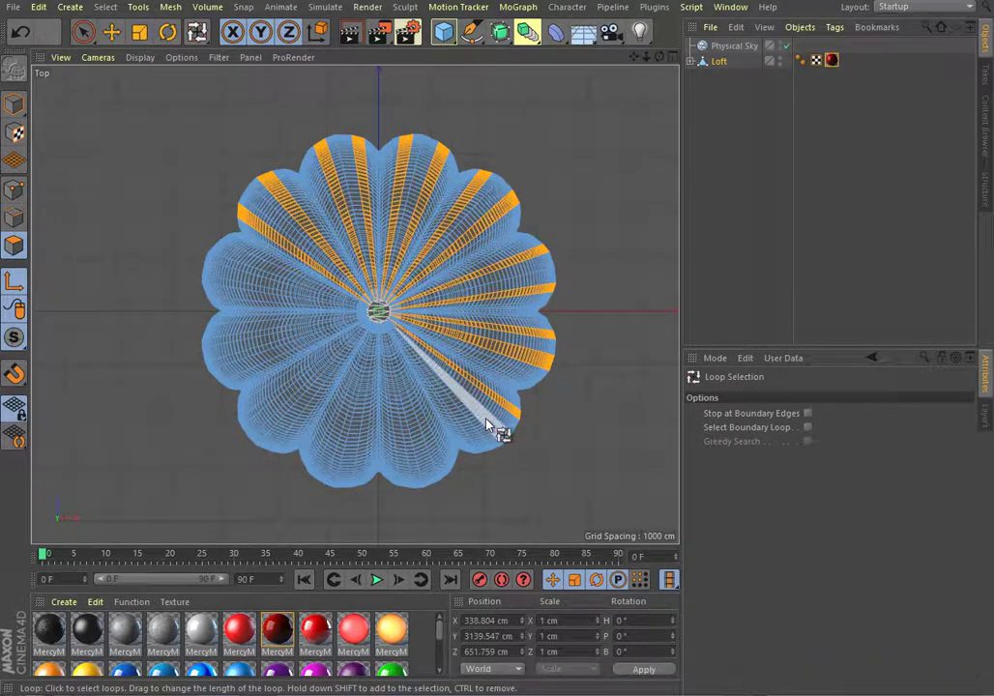
shift+click(478, 443)
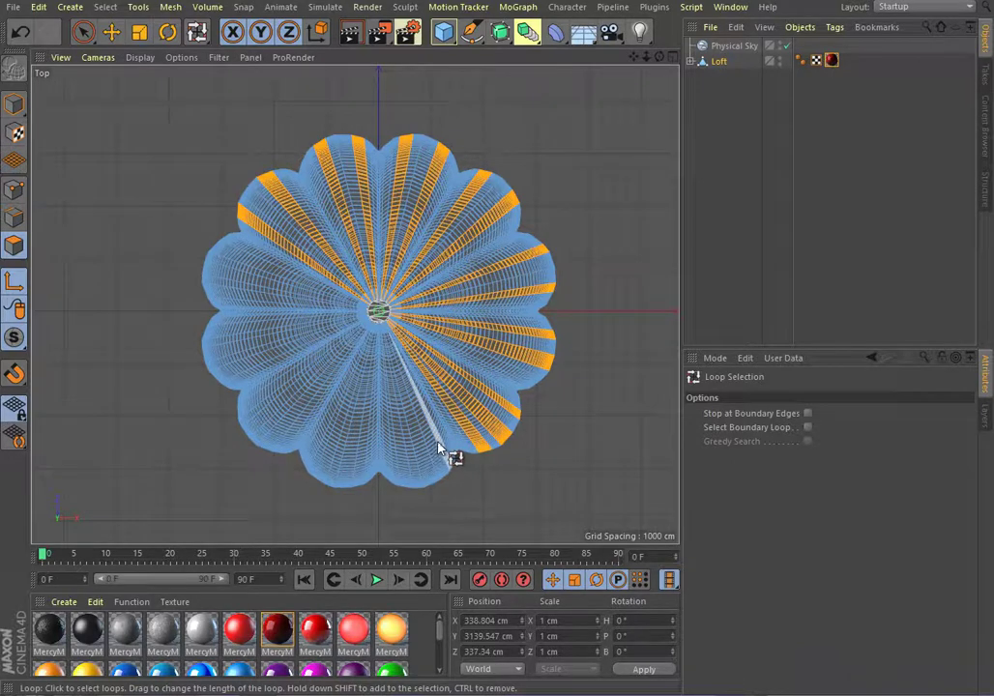
shift+click(437, 450)
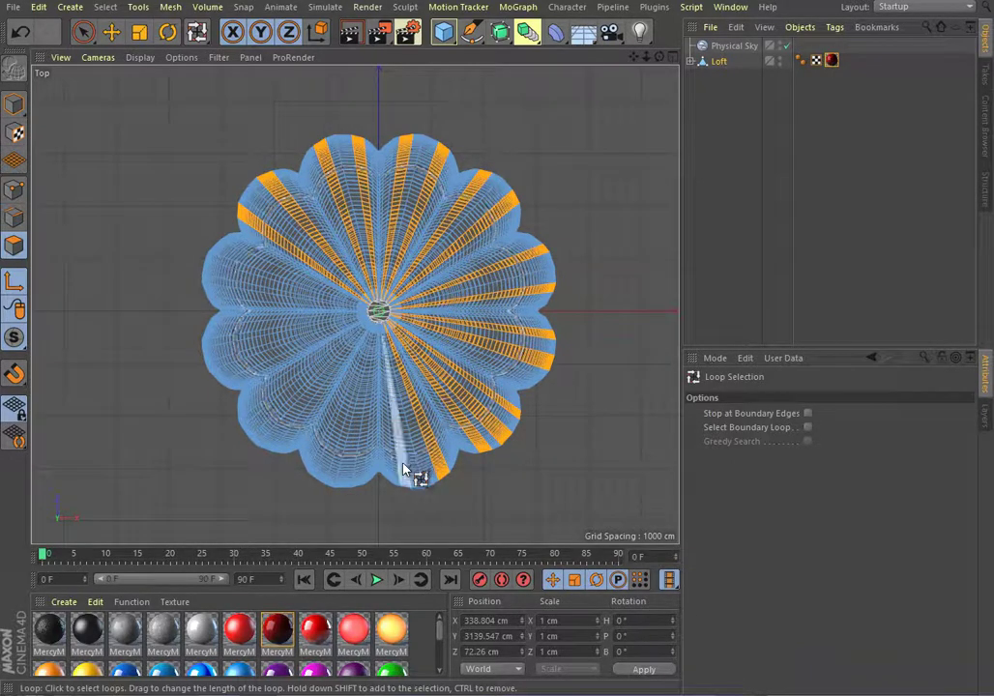
shift+click(404, 472)
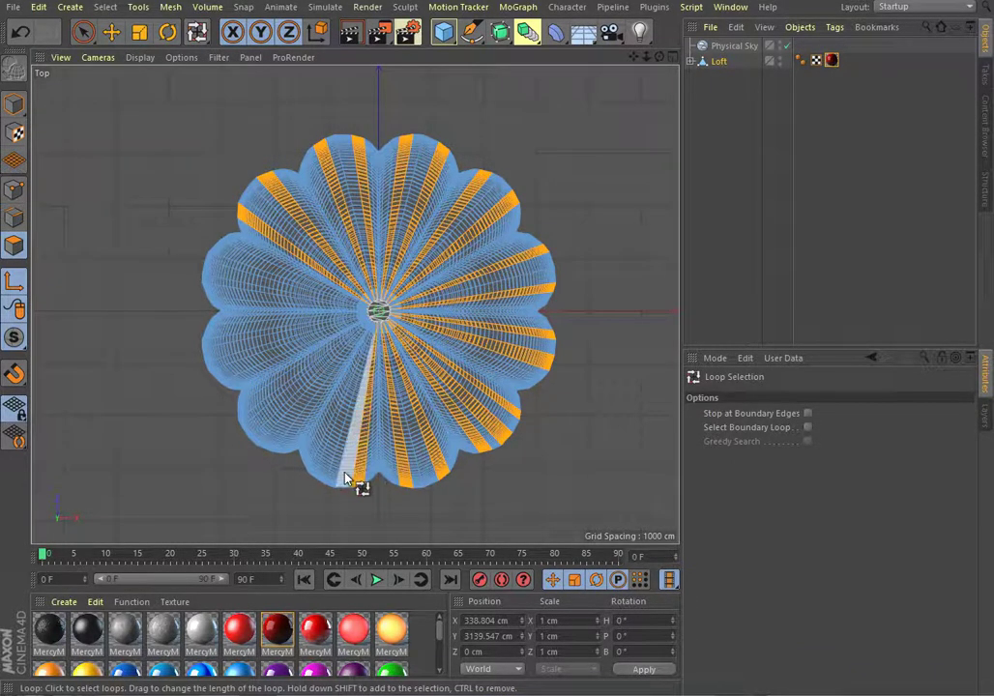
shift+click(345, 475)
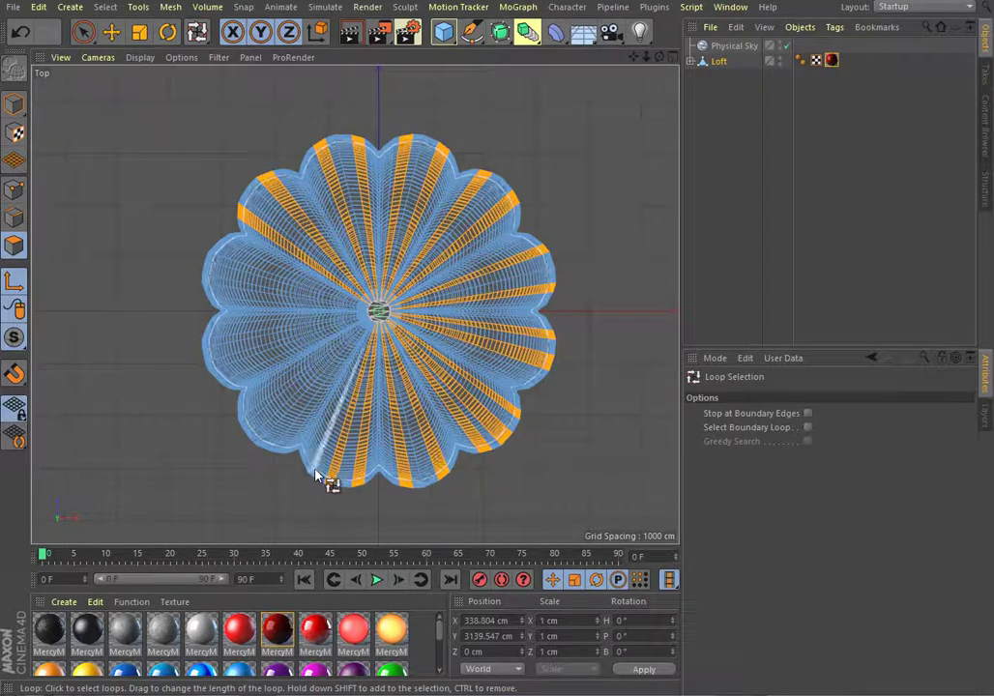
shift+click(314, 473)
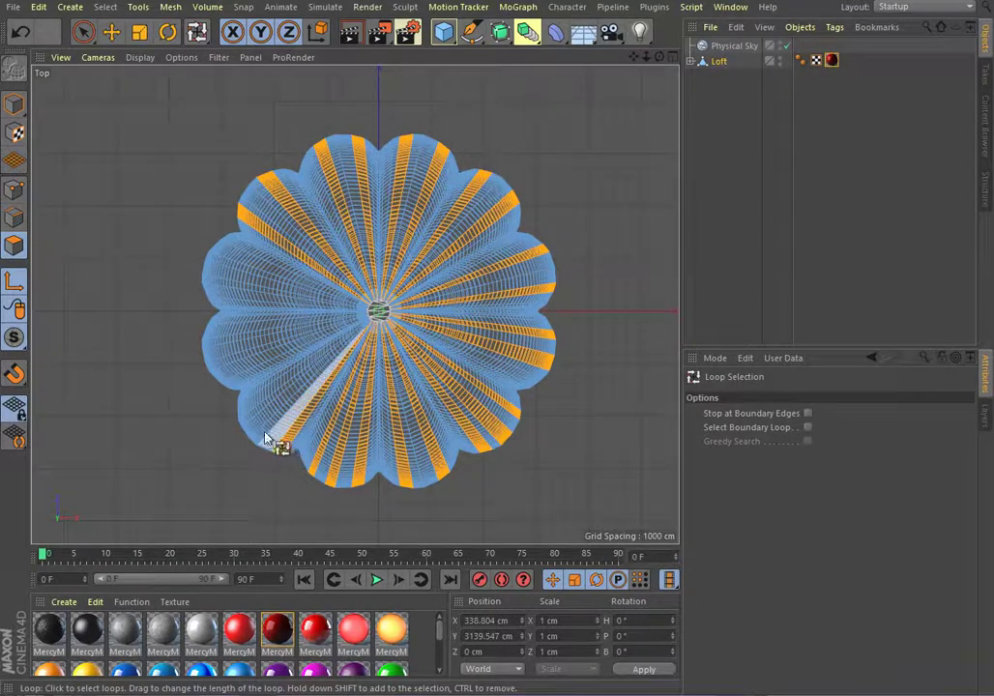
shift+click(257, 433)
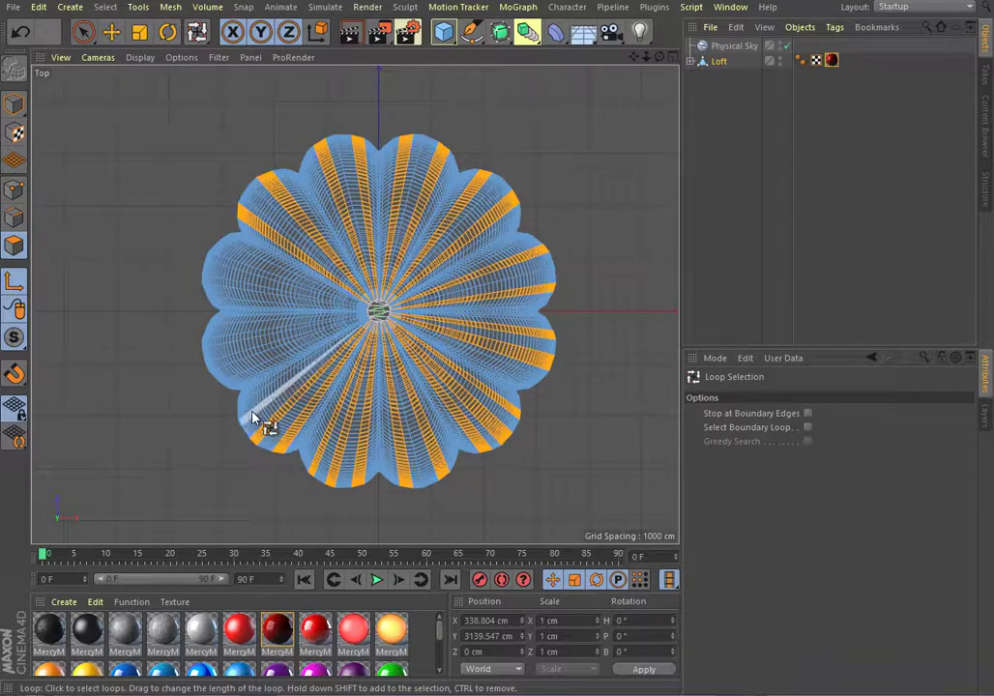
shift+click(242, 387)
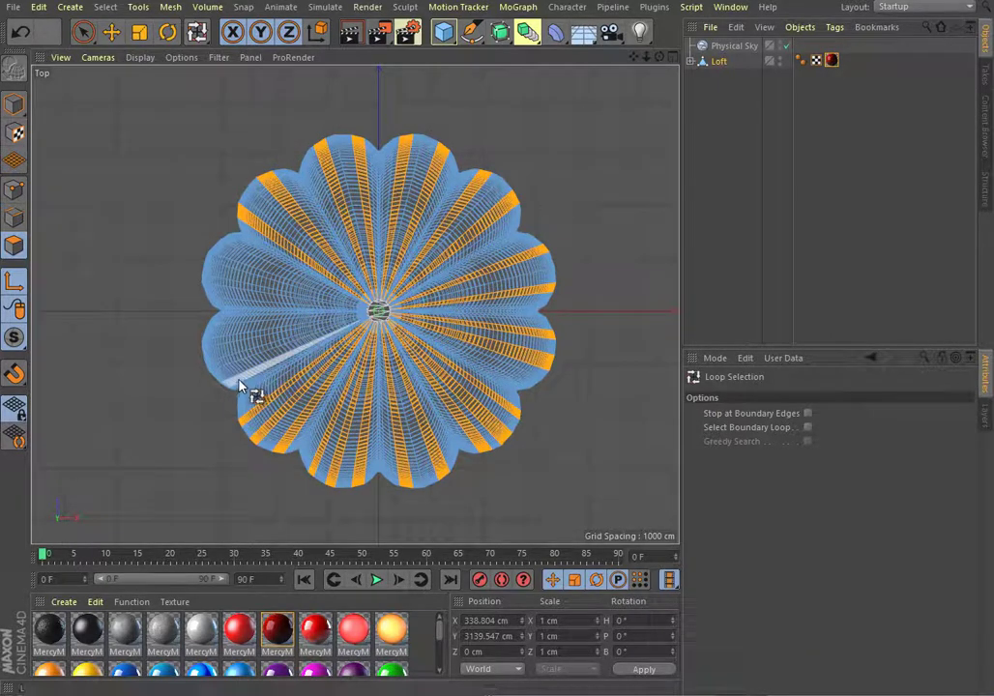
shift+click(233, 344)
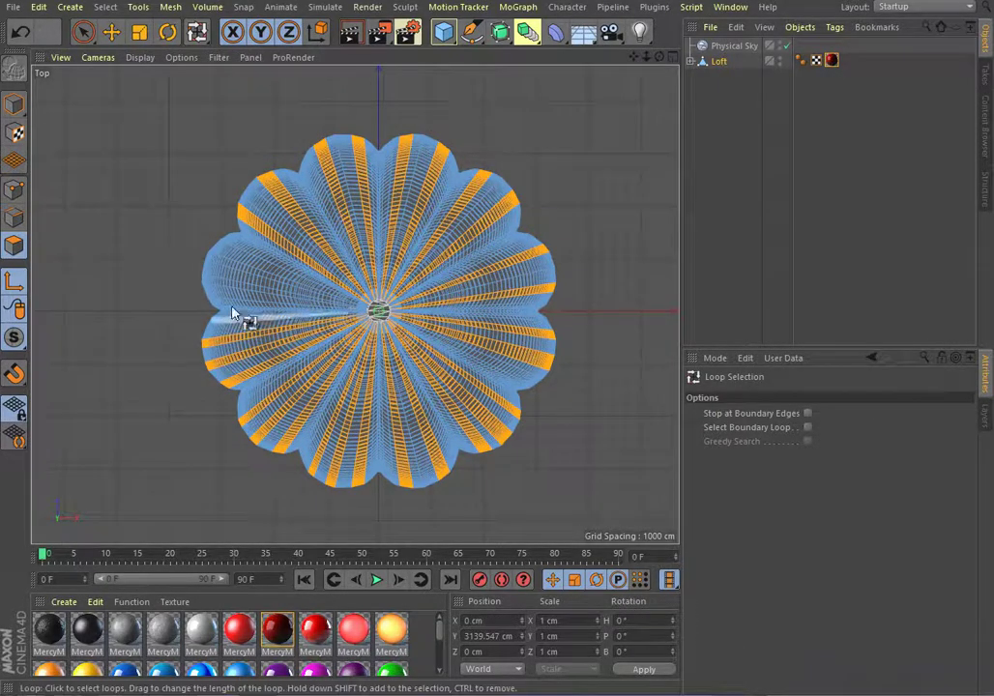
shift+click(237, 300)
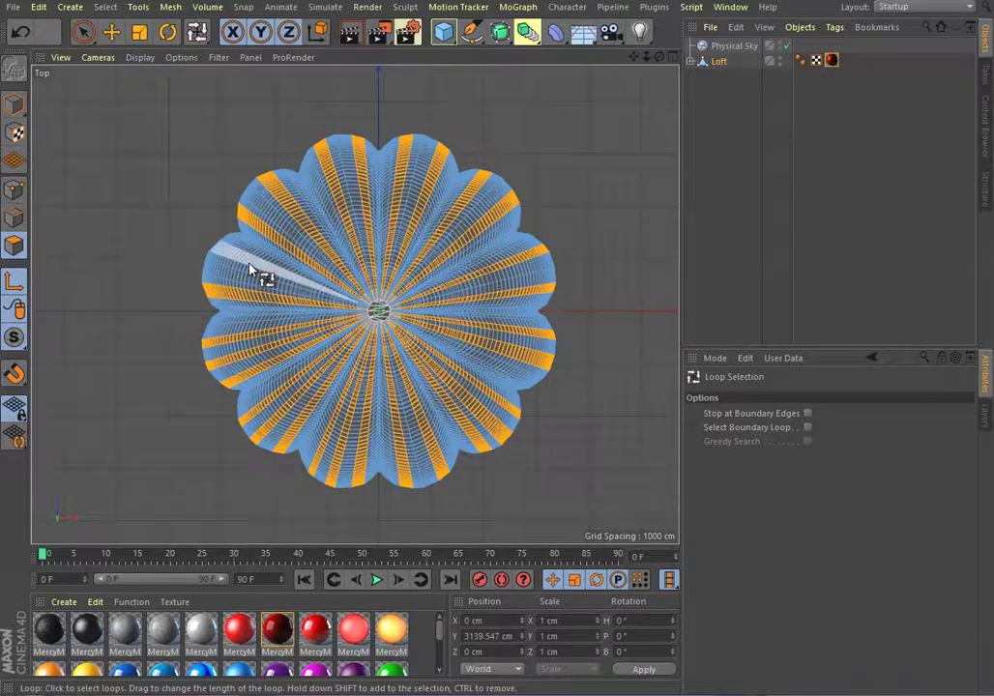
click(672, 57)
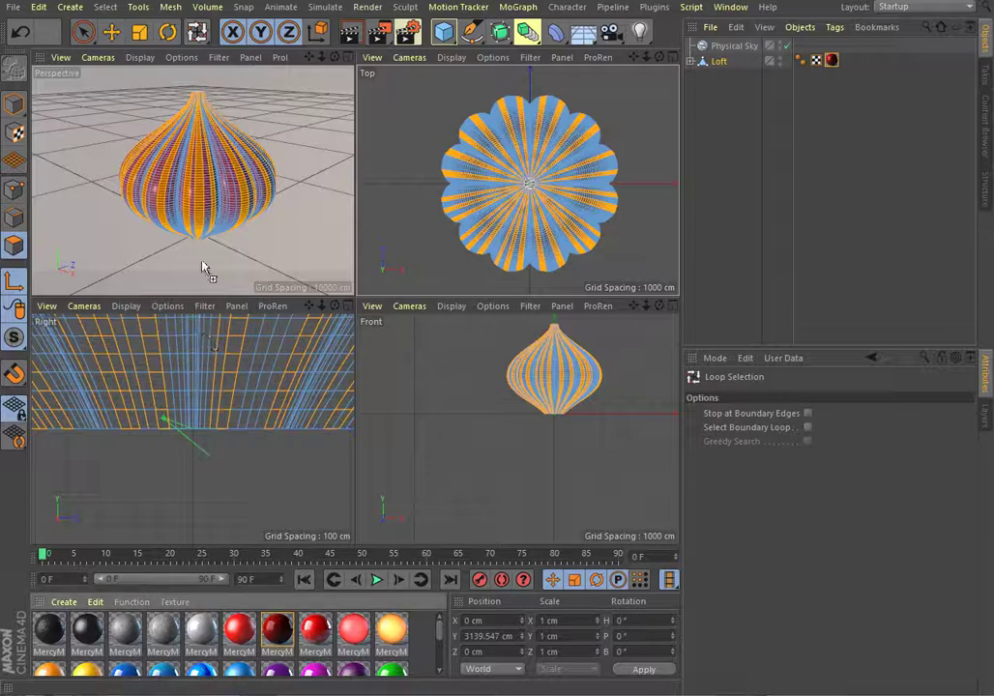
- Apply the blue MercyMP material to the selected strips and render Perspective to check the stripes
drag(190, 217, 192, 219)
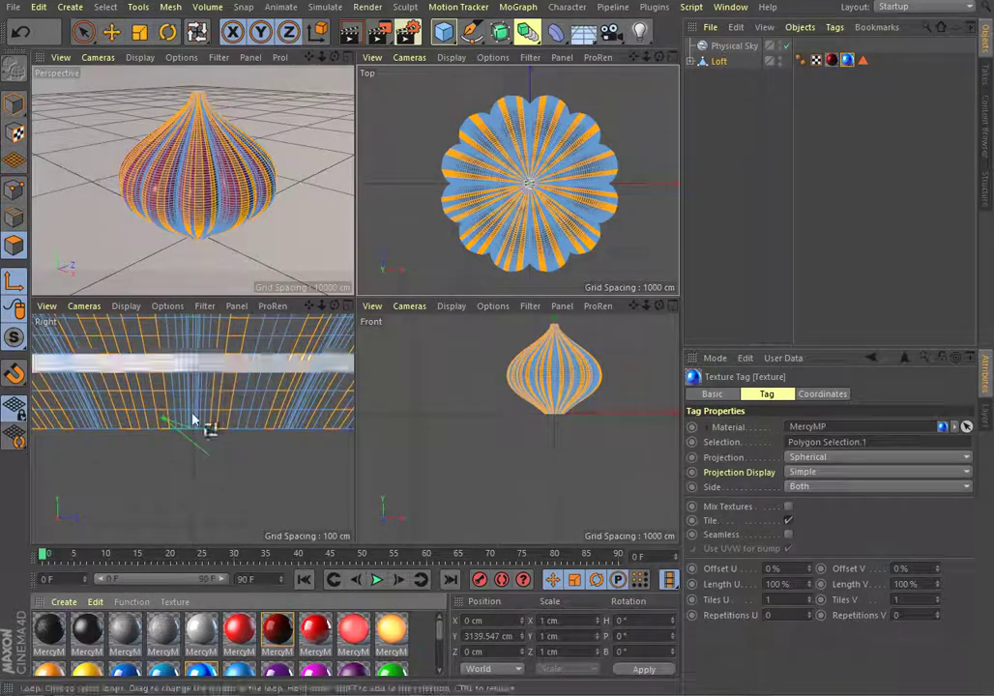
click(345, 58)
click(345, 36)
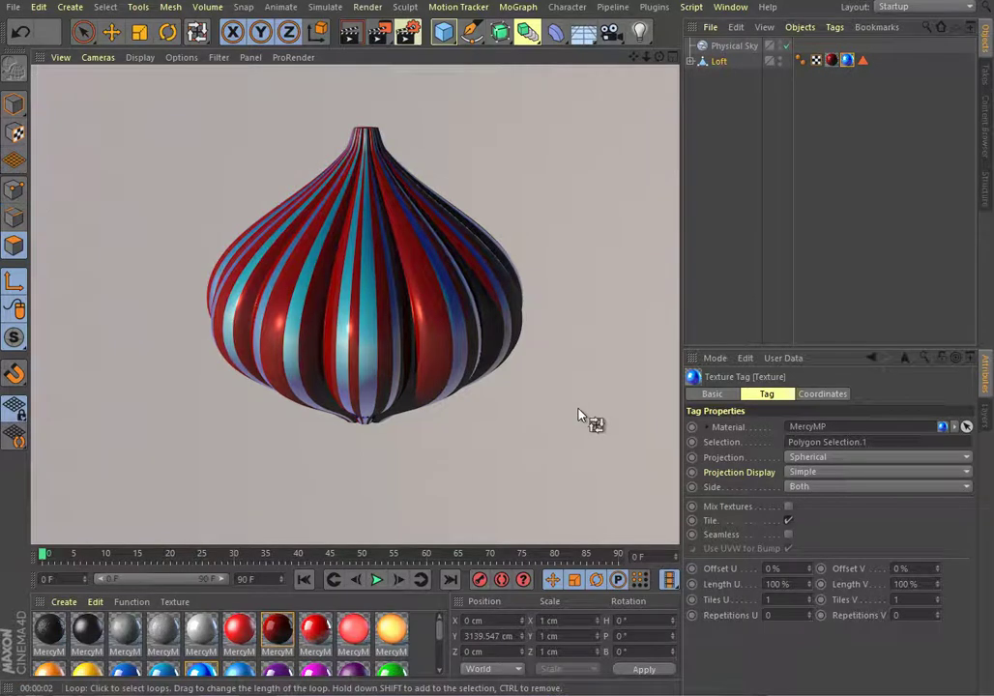
click(669, 57)
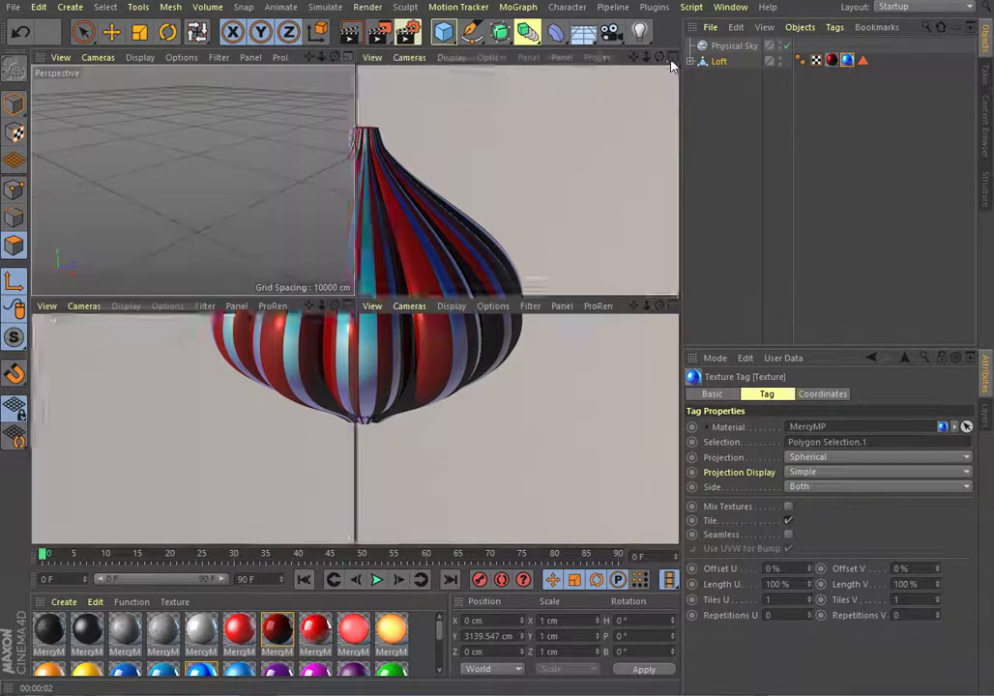
- In a maximized Top view, clear the strips and select seven ring loops from neck outward
click(667, 57)
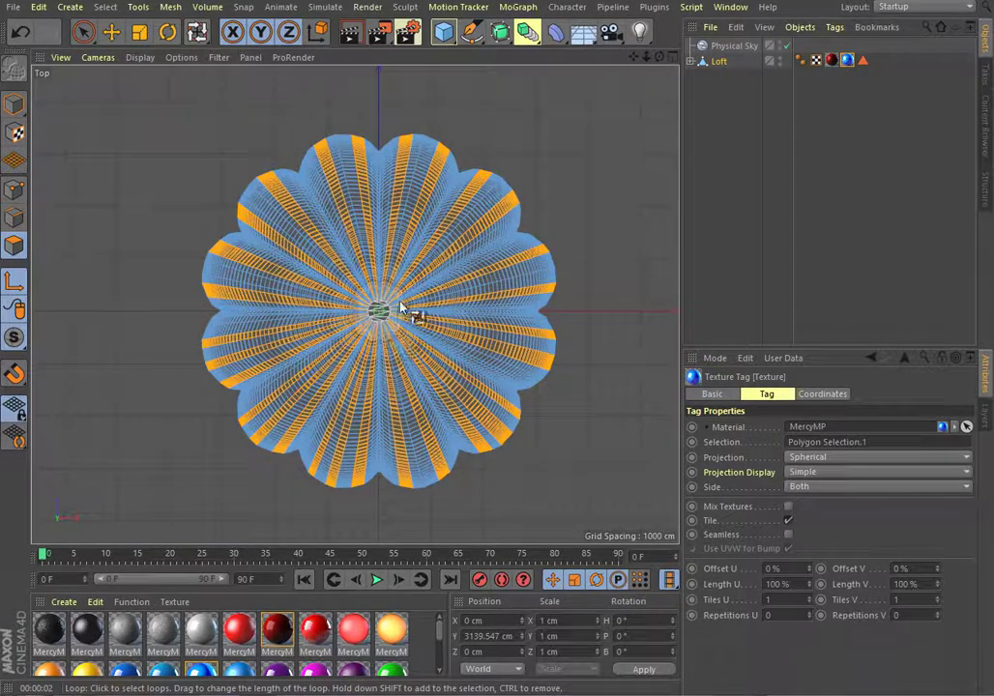
click(623, 271)
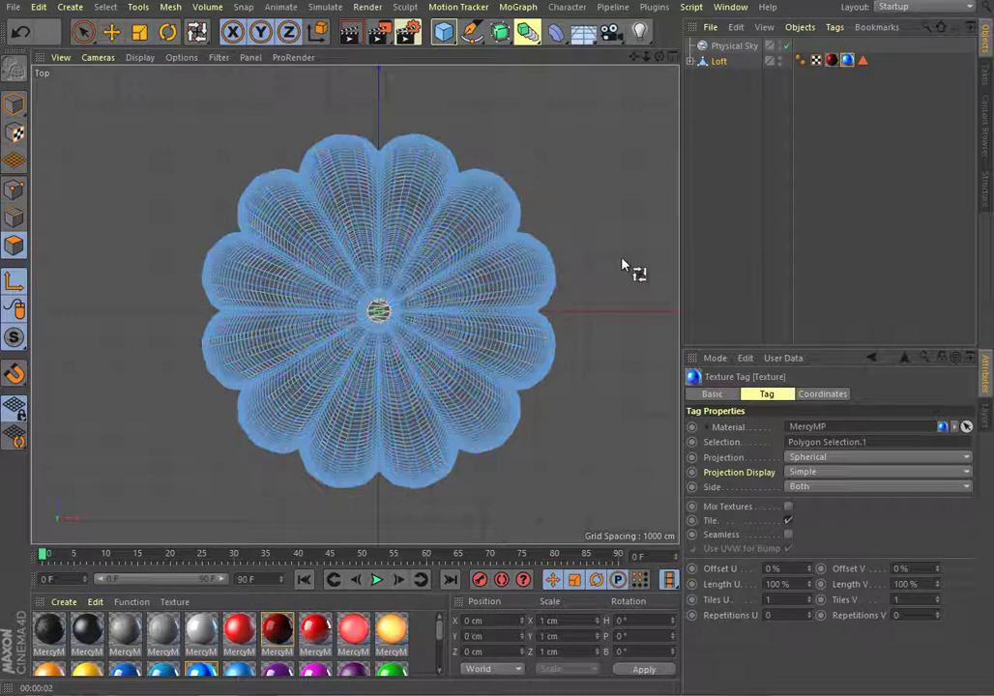
click(376, 342)
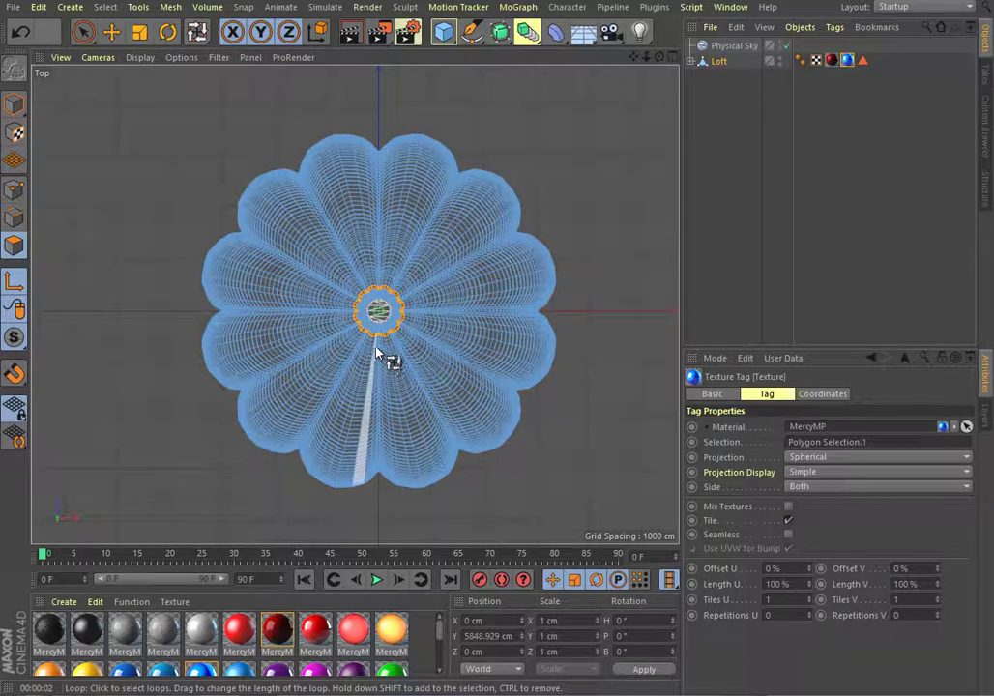
shift+click(376, 352)
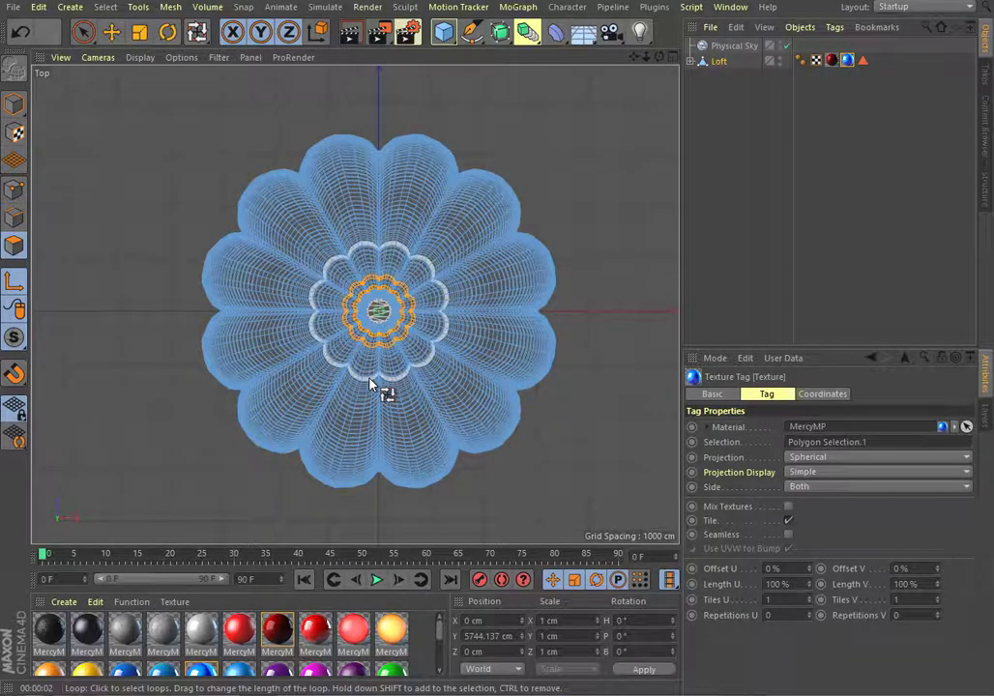
shift+click(369, 380)
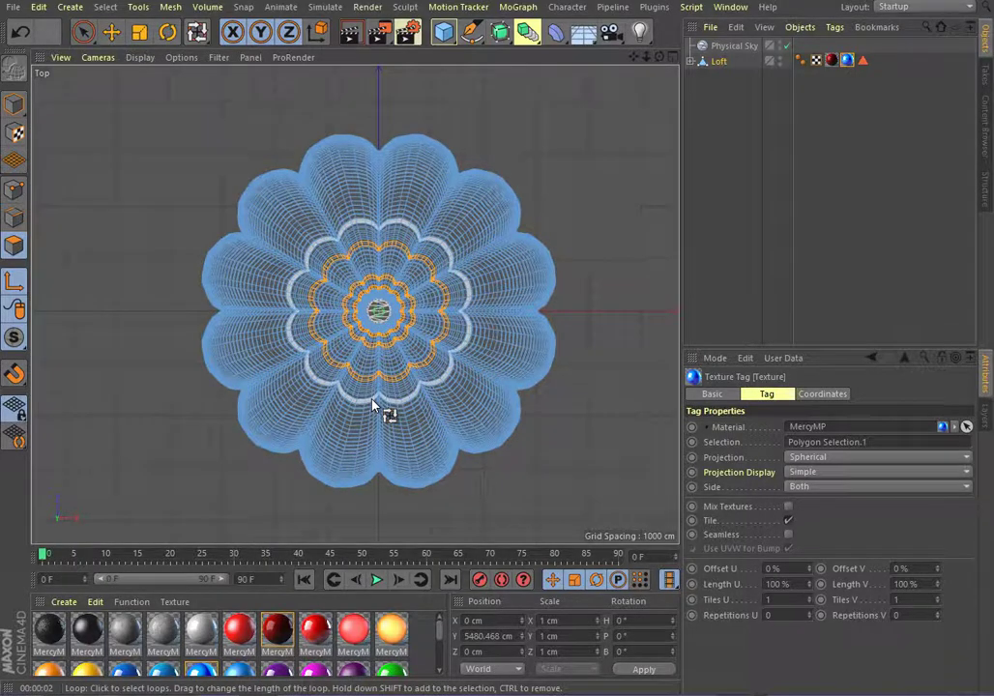
shift+click(345, 432)
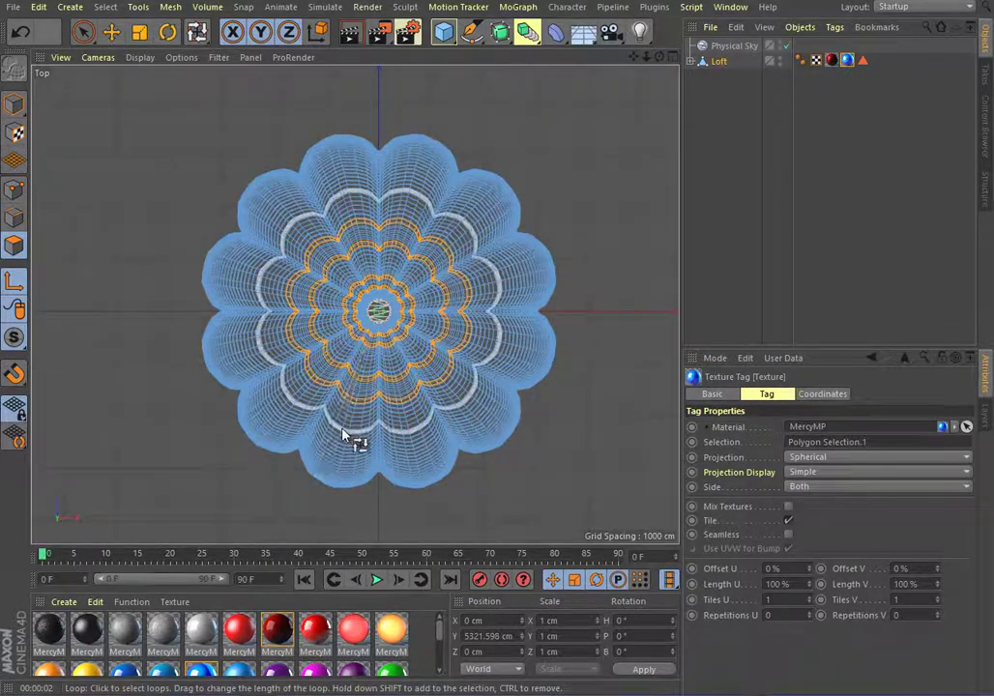
shift+click(348, 440)
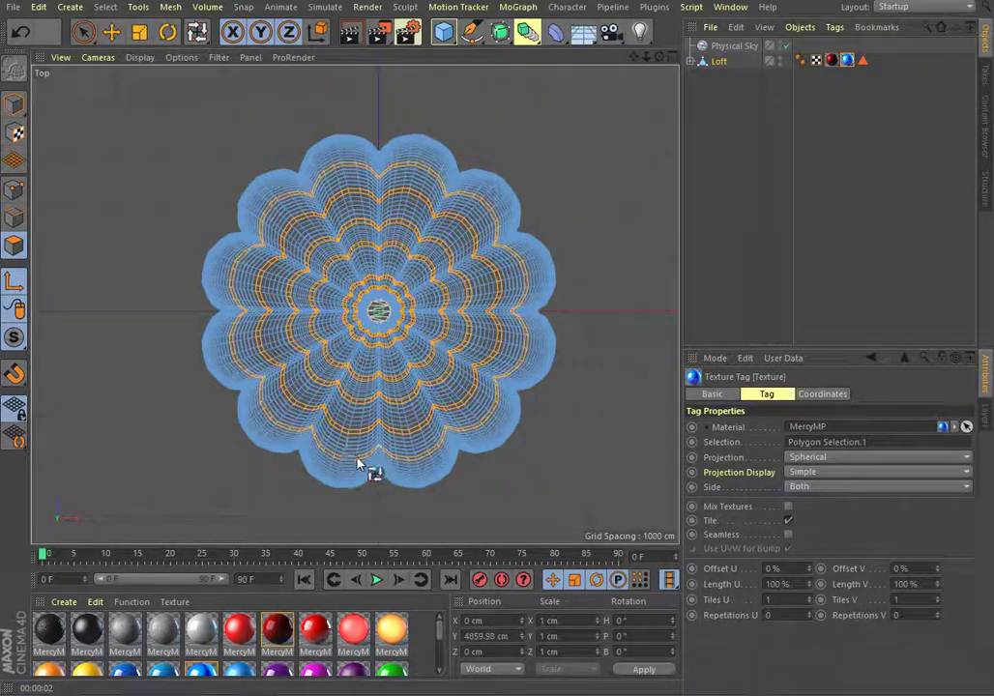
shift+click(322, 474)
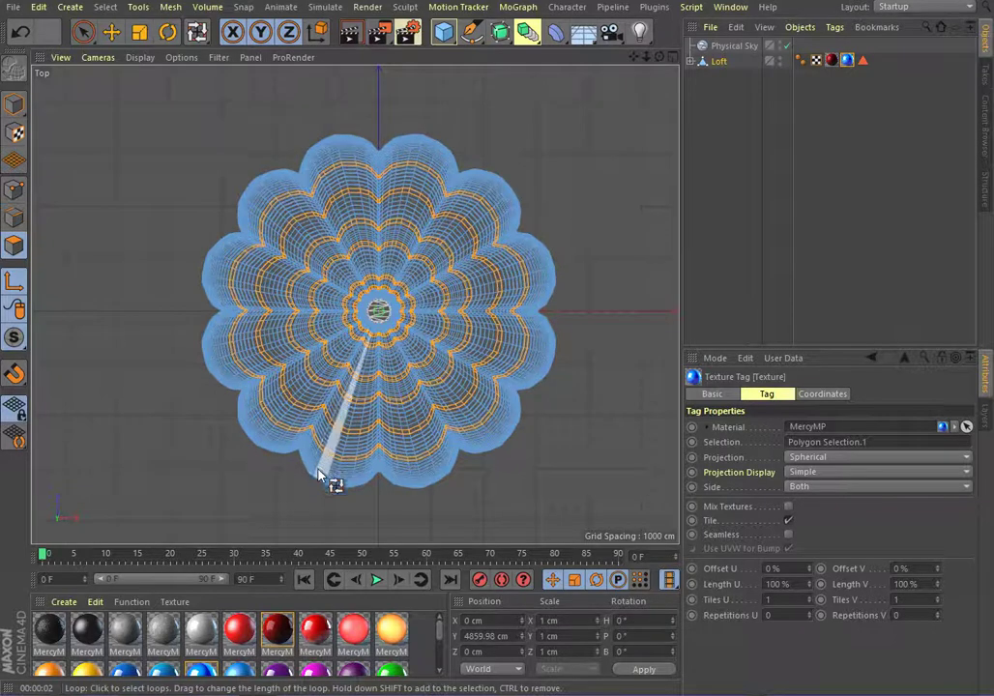
shift+click(325, 476)
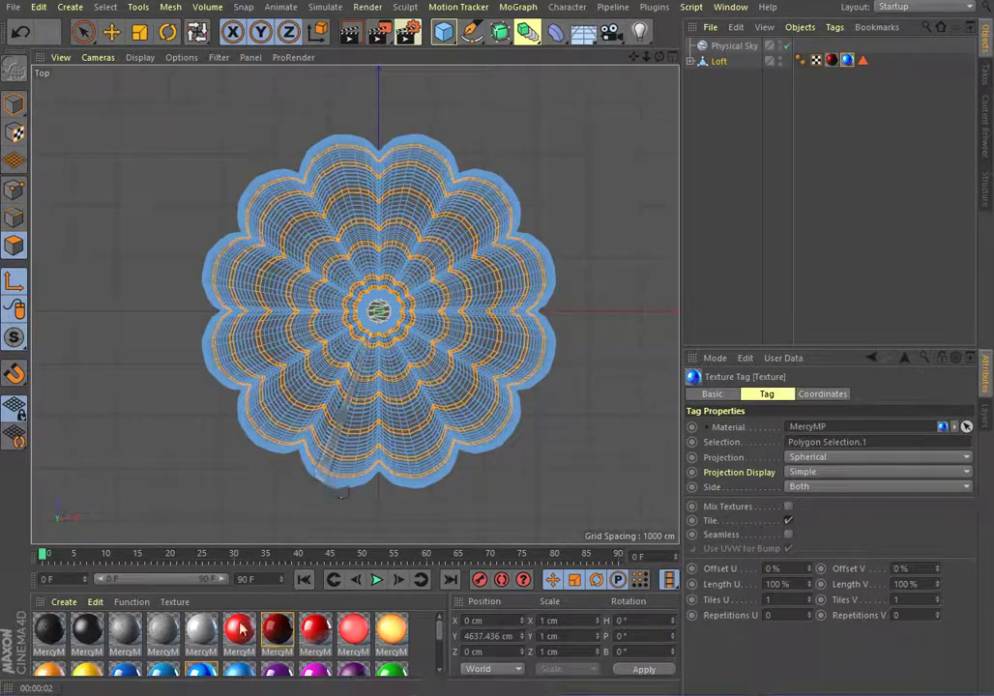
- Apply the yellow material to the selected rings and render the Perspective view to check them
drag(143, 681, 275, 493)
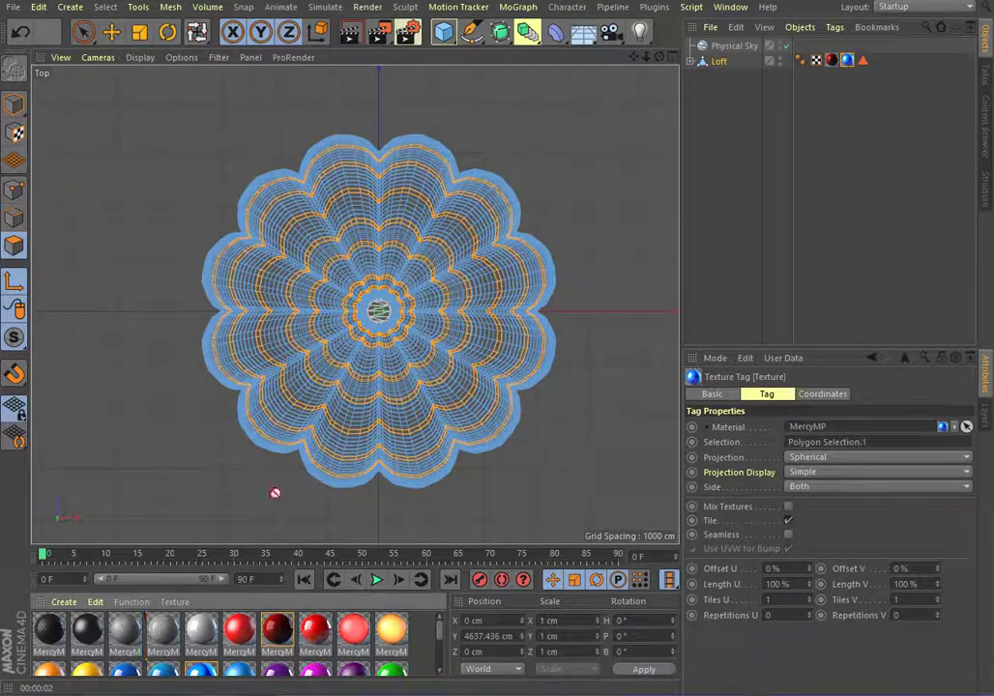
drag(350, 486, 351, 488)
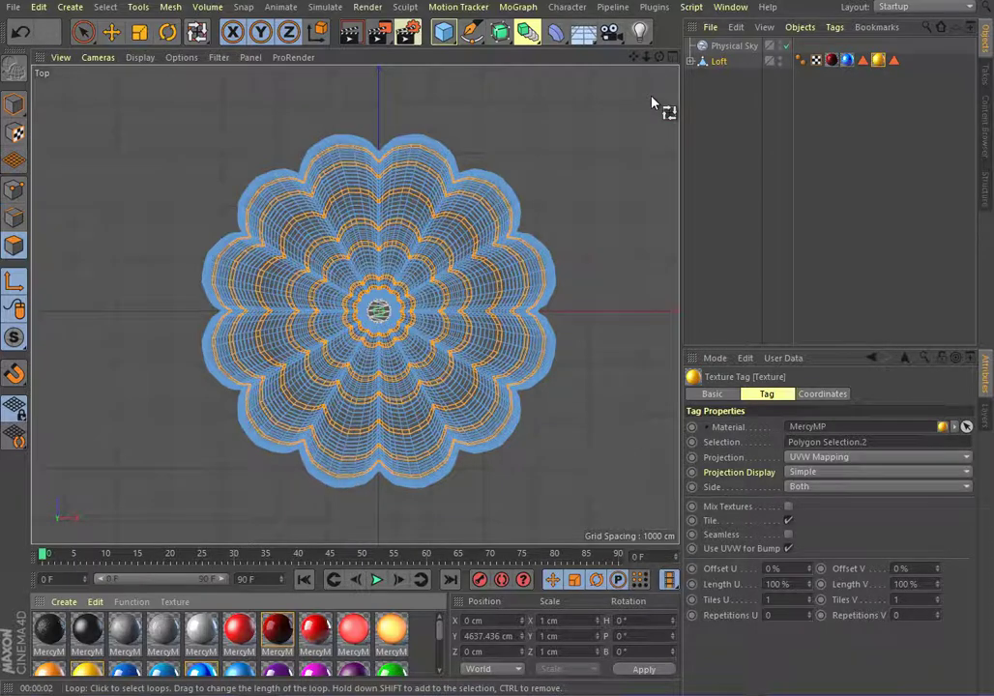
click(673, 59)
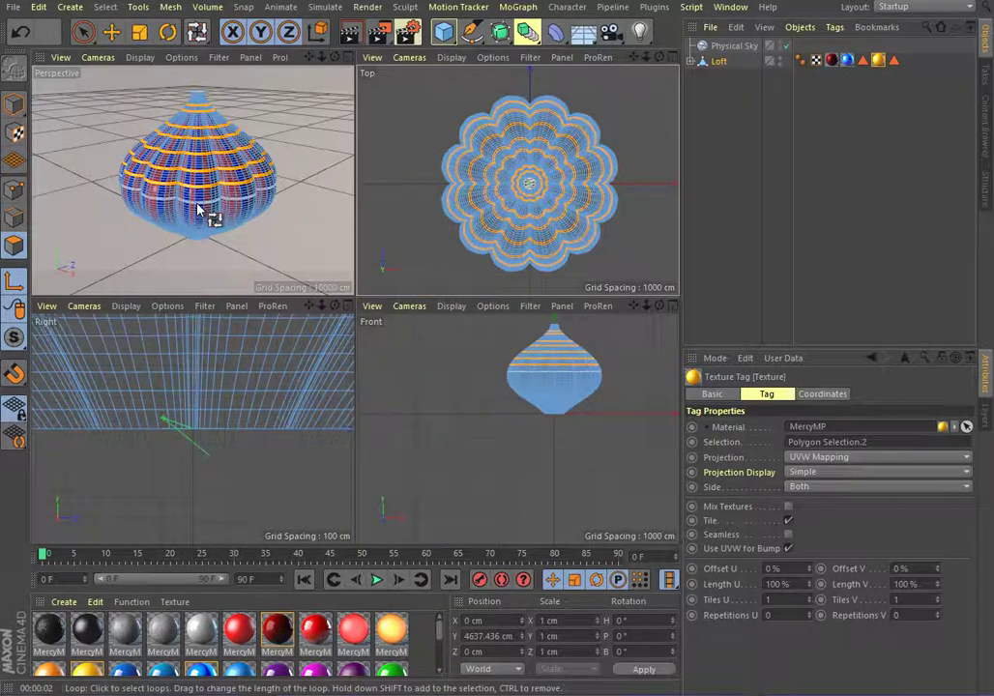
click(347, 57)
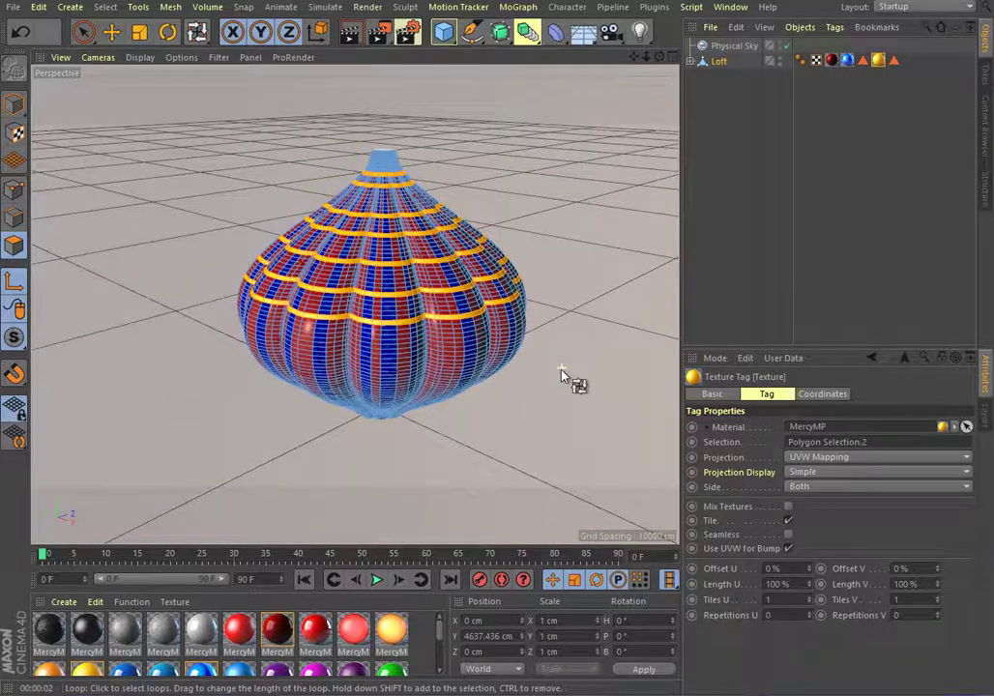
click(347, 42)
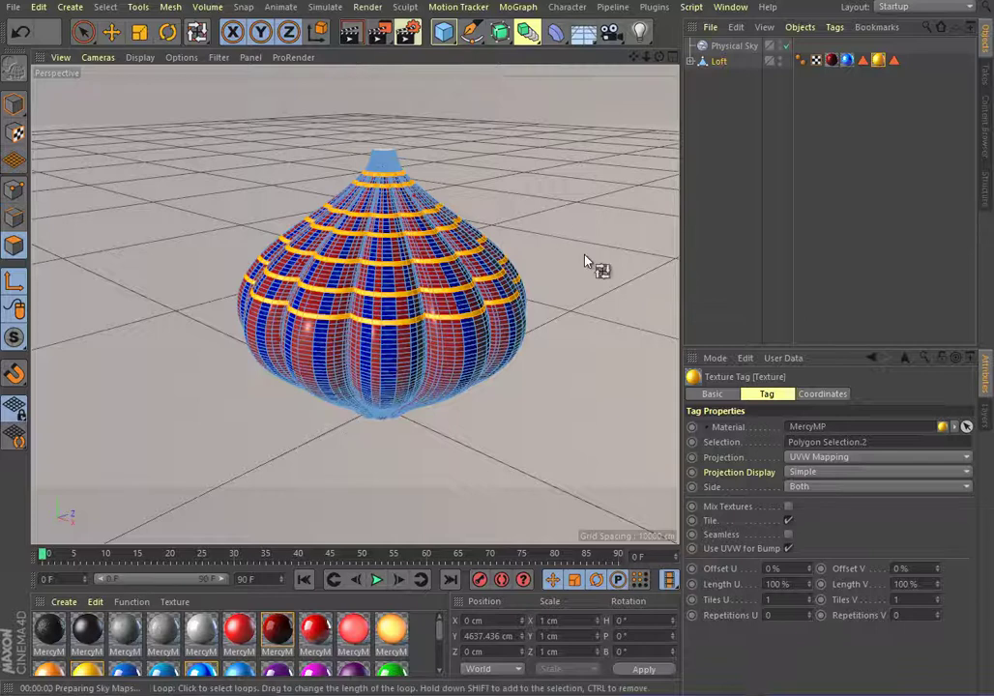